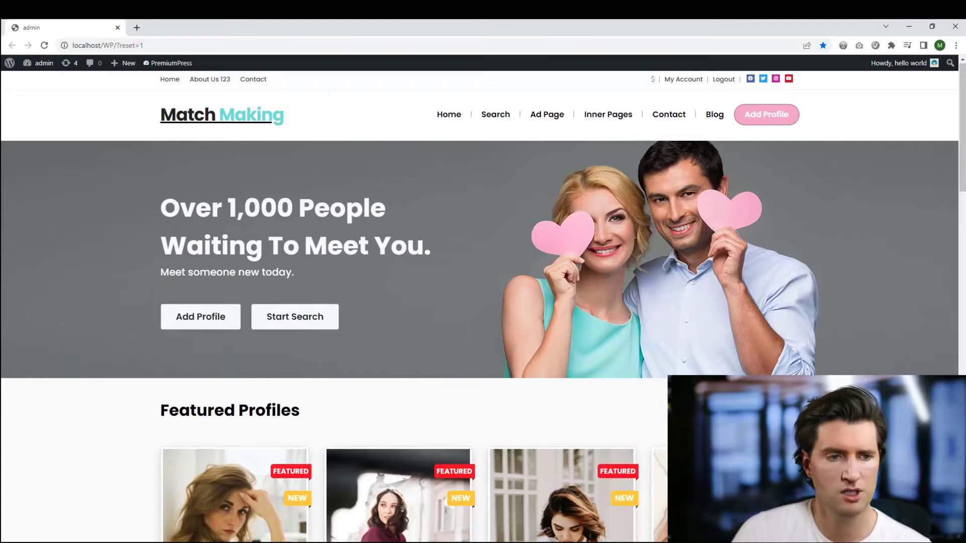
Step: Open the PremiumPress Site Manager from the website's admin dashboard and look through its list of pages
scroll(483, 302, "down", 2)
scroll(483, 302, "up", 2)
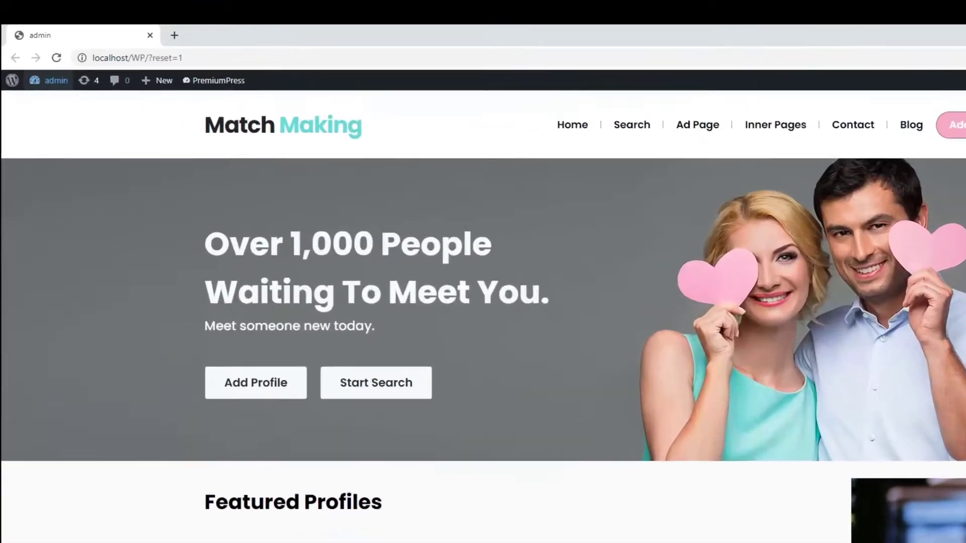
mouse_move(43, 63)
left_click(36, 81)
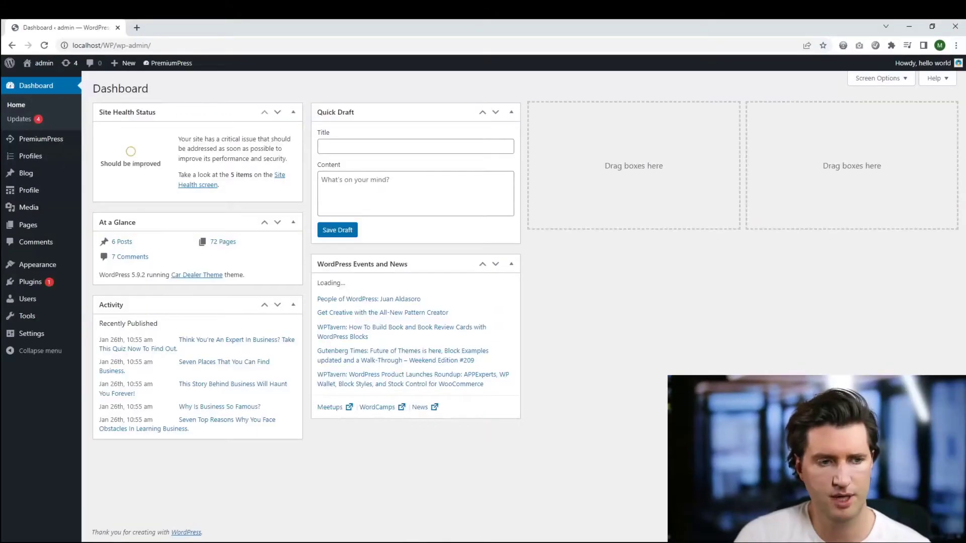
left_click(40, 139)
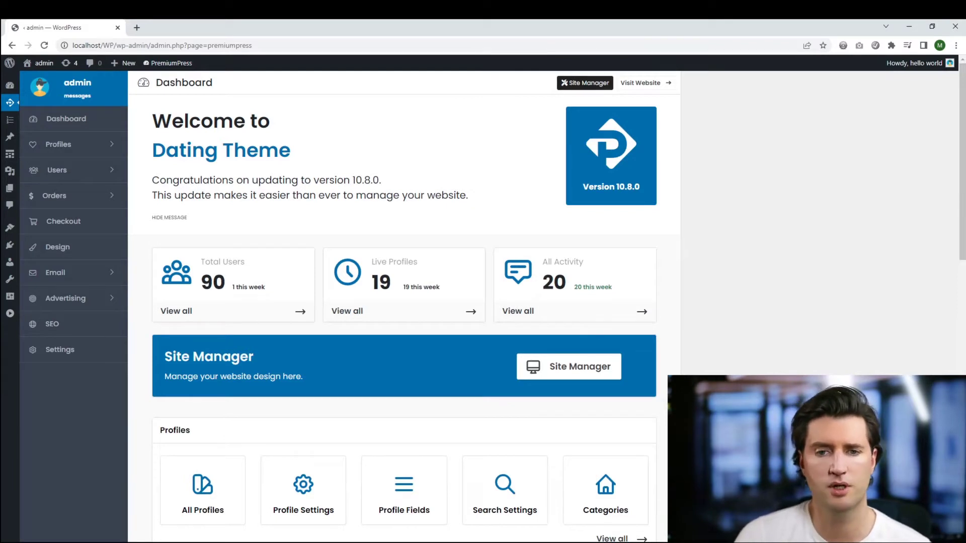
left_click(585, 83)
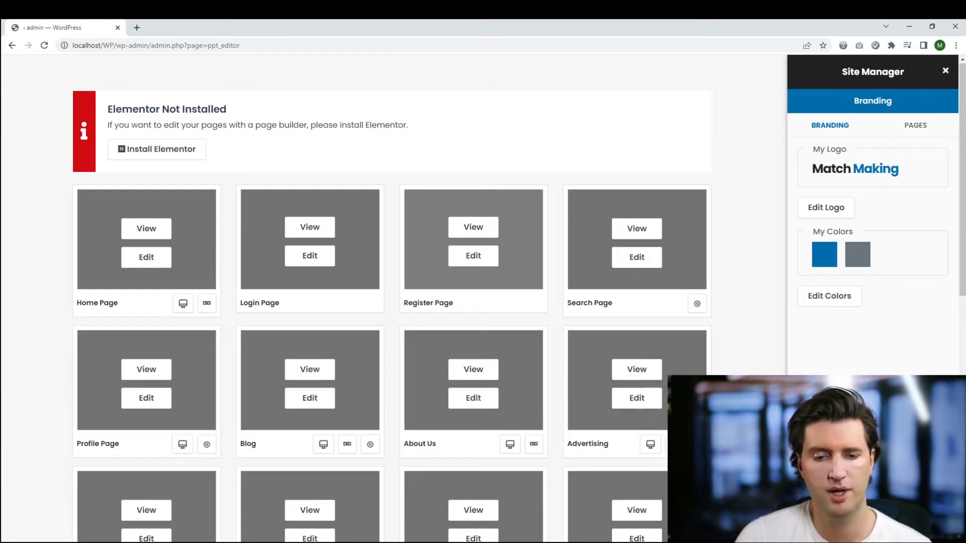
scroll(392, 312, "down", 4)
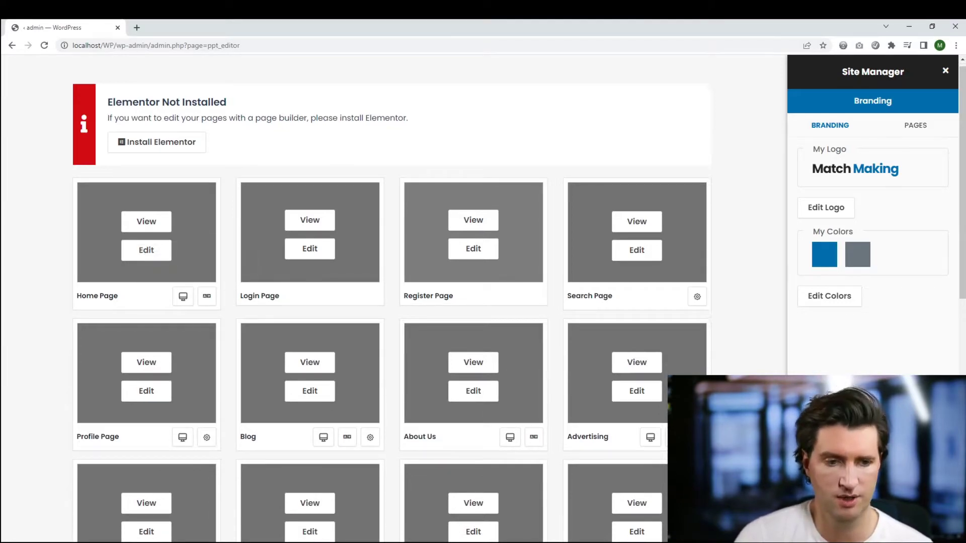
scroll(391, 312, "up", 4)
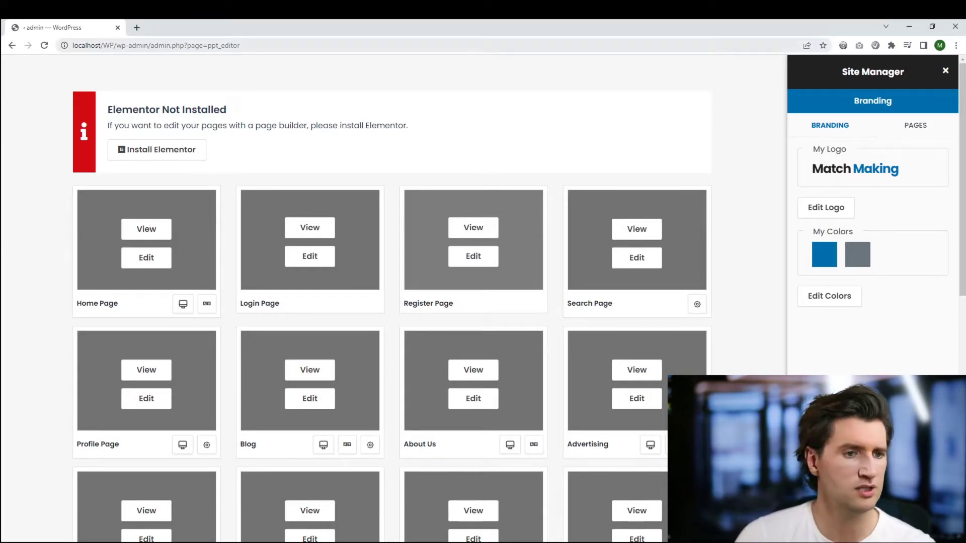
Step: Return to the WordPress admin dashboard and activate the Elementor plugin in the installed plugins list
left_click_drag(150, 45, 242, 45)
key("BackSpace")
key("Return")
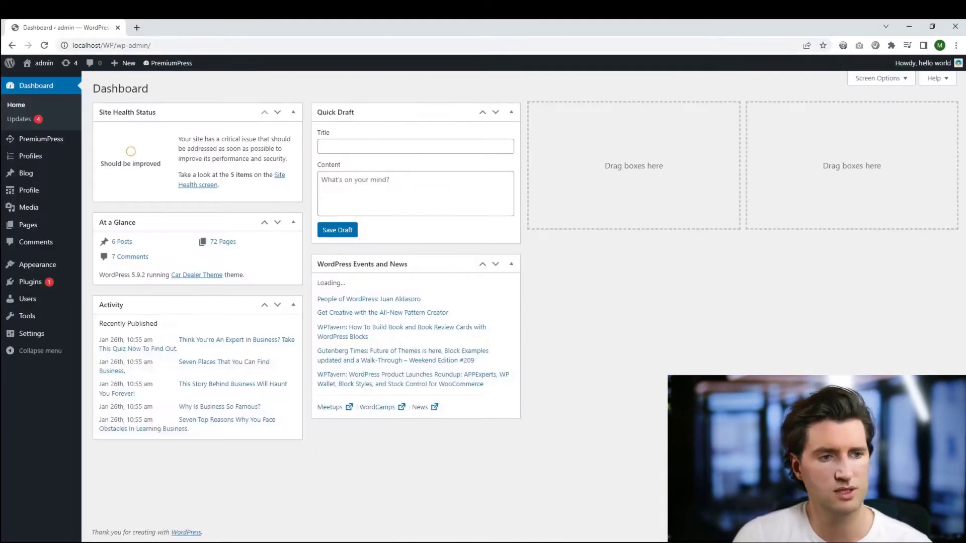
left_click(30, 282)
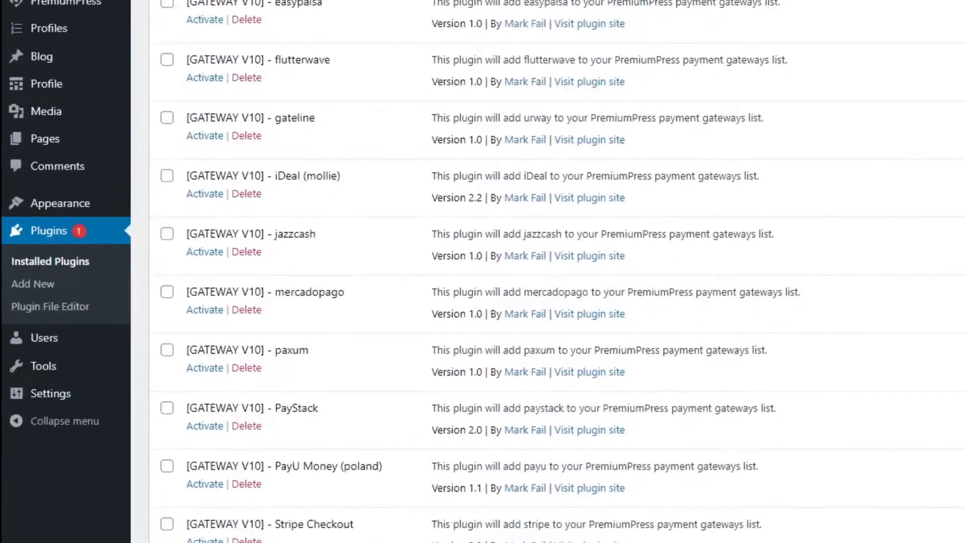
scroll(557, 271, "down", 6)
left_click(204, 387)
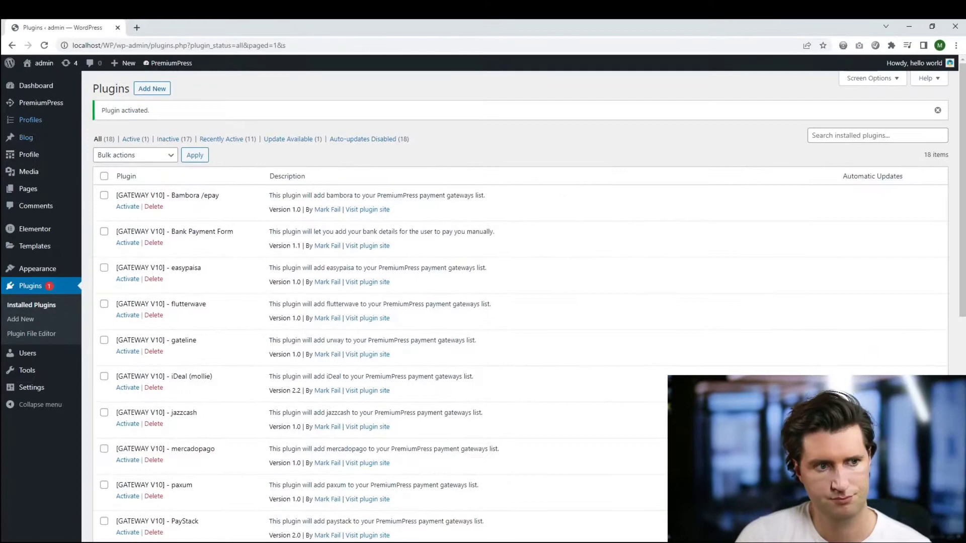
Step: Reopen the PremiumPress Site Manager and view the website's current home page
left_click(65, 3)
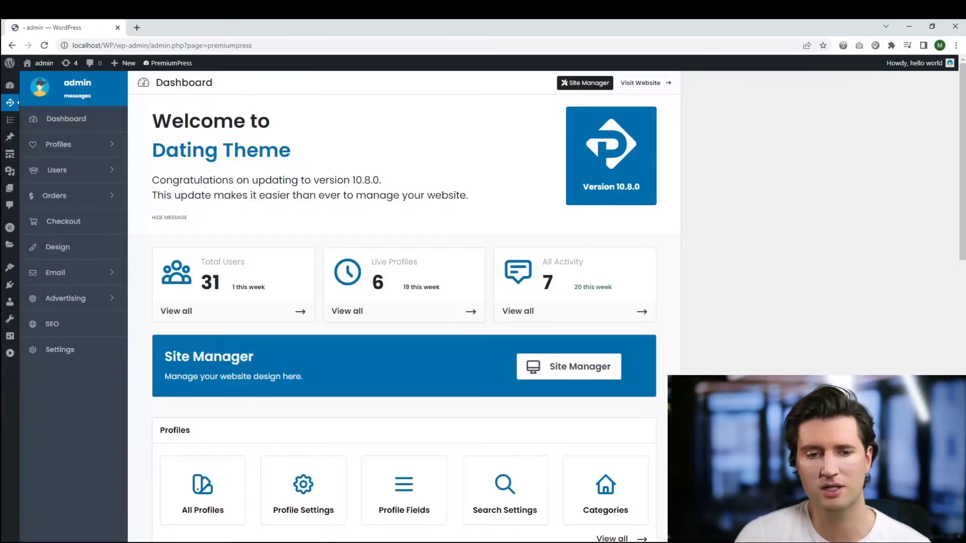
left_click(568, 367)
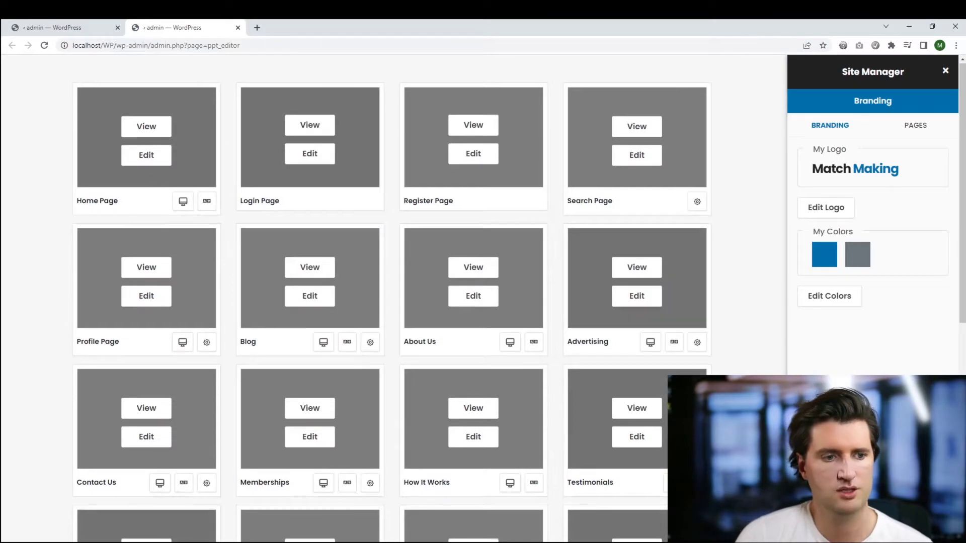
left_click(145, 126)
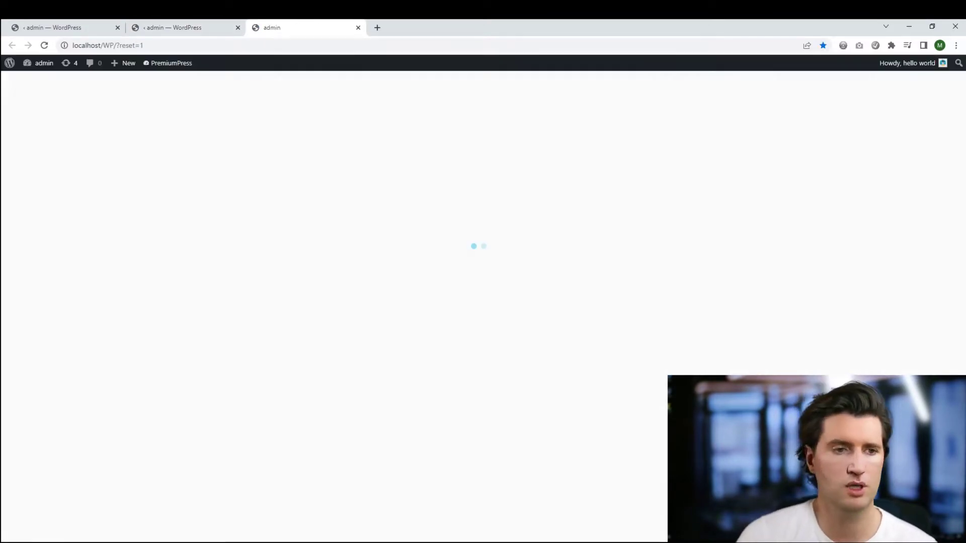
scroll(483, 302, "down", 4)
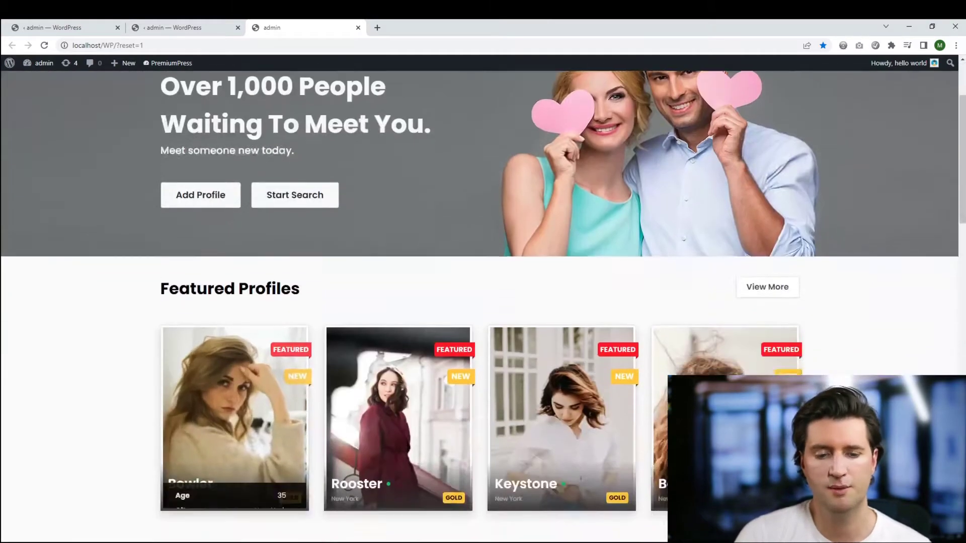
scroll(483, 301, "up", 4)
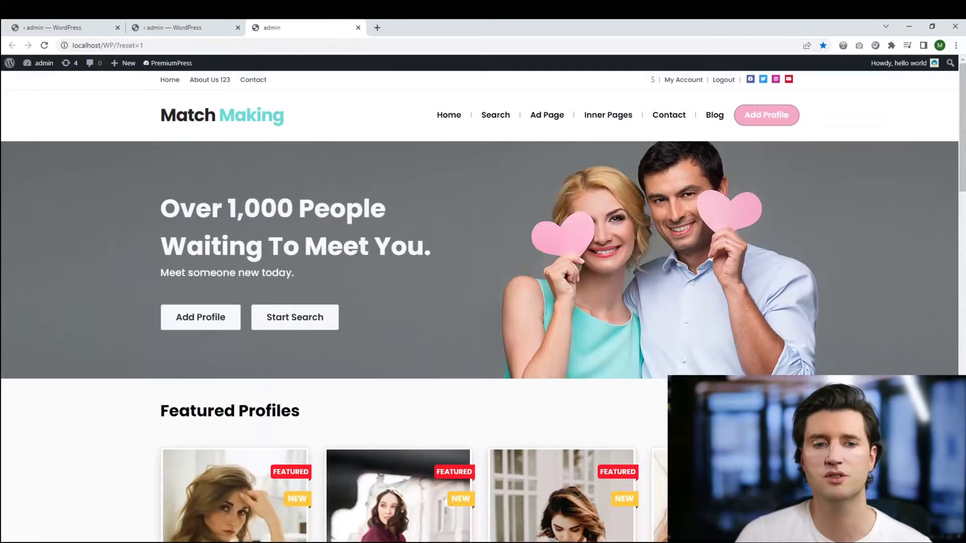
Step: Open the library of ready-made designs from the PremiumPress design settings and browse the available home page designs
left_click(179, 28)
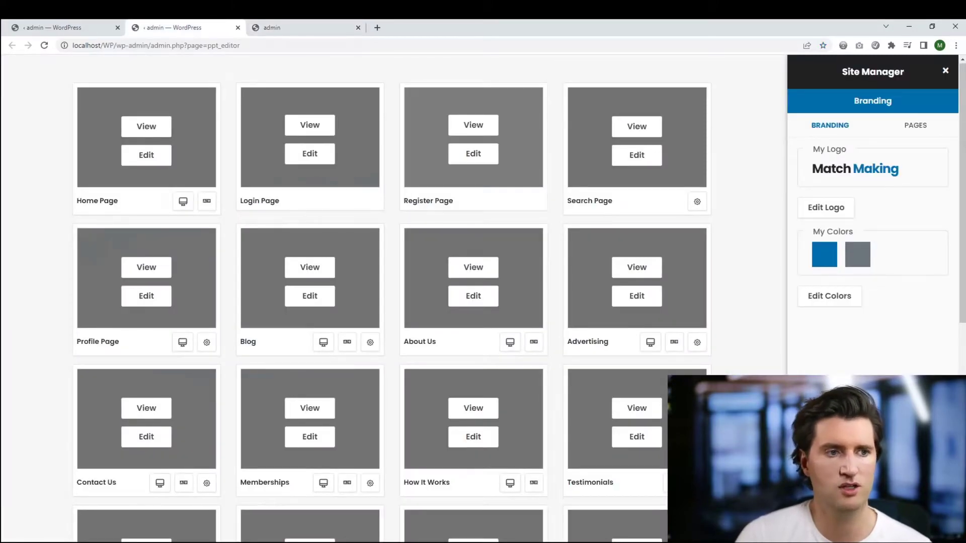
left_click(60, 28)
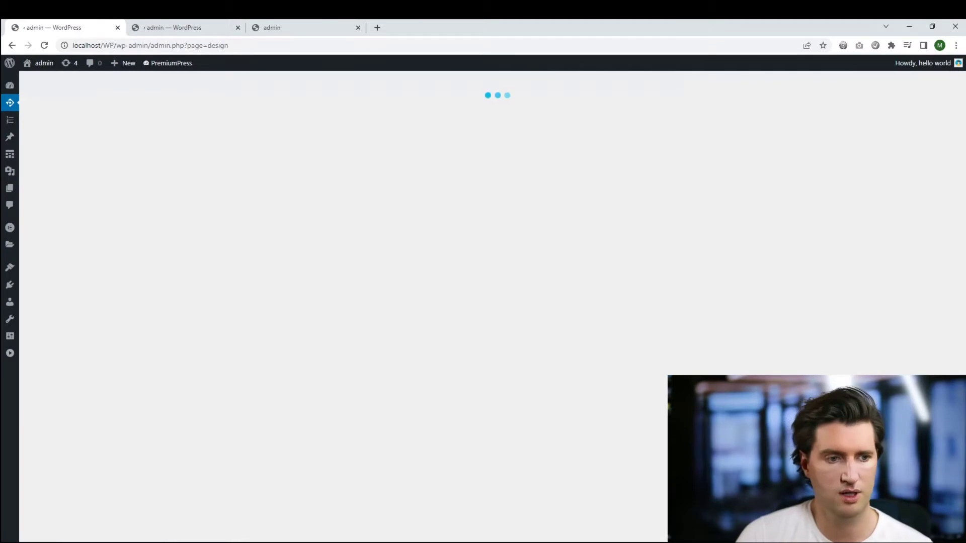
scroll(496, 302, "down", 2)
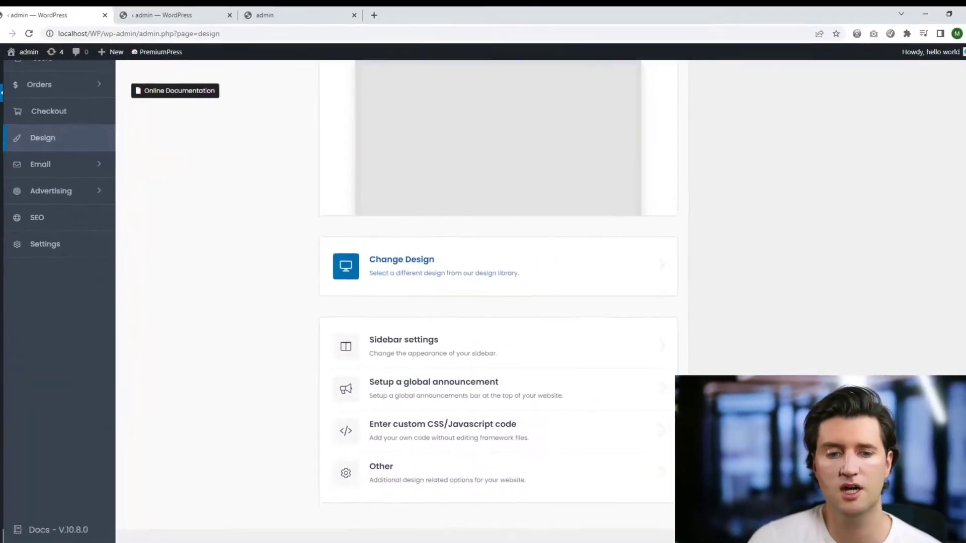
left_click(382, 231)
mouse_move(339, 226)
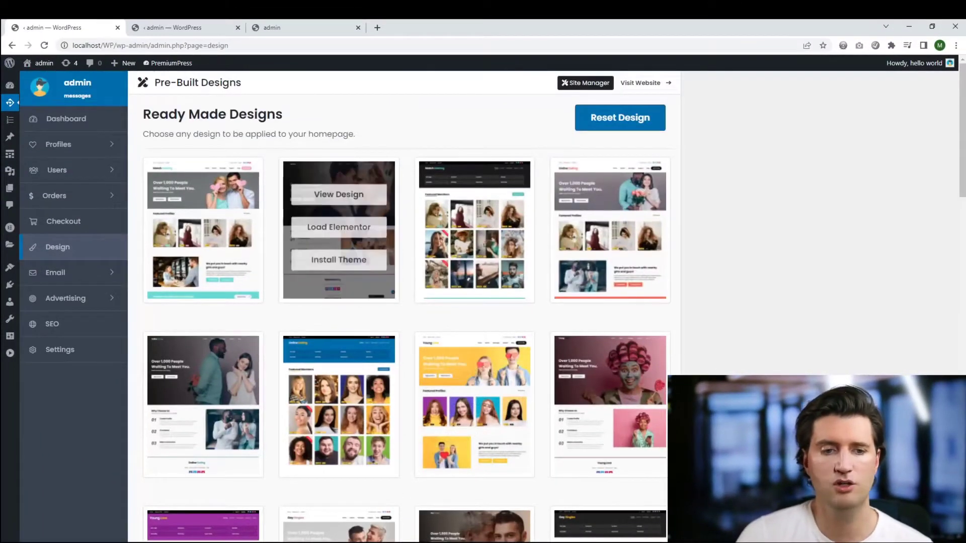
scroll(338, 352, "down", 6)
scroll(339, 352, "up", 6)
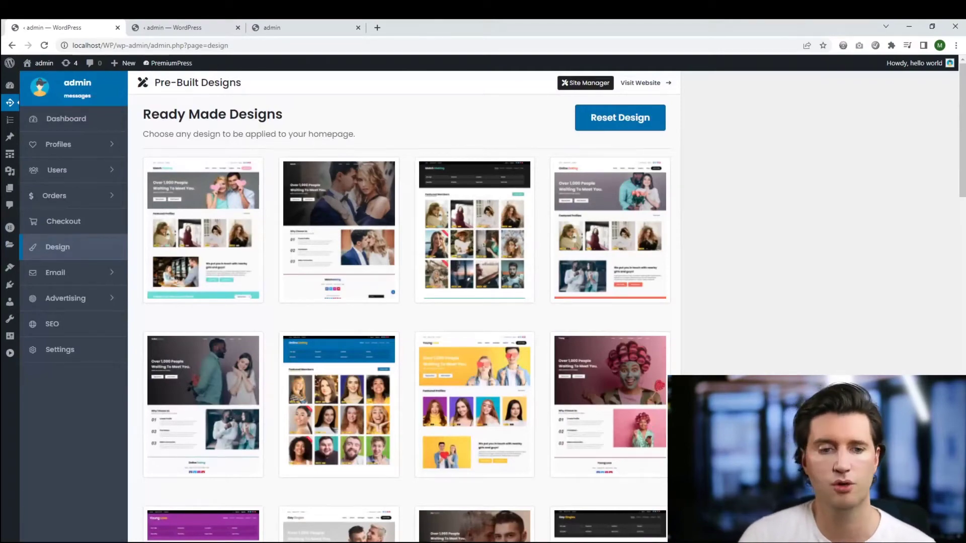
scroll(404, 307, "down", 1)
scroll(339, 352, "down", 5)
scroll(338, 352, "up", 6)
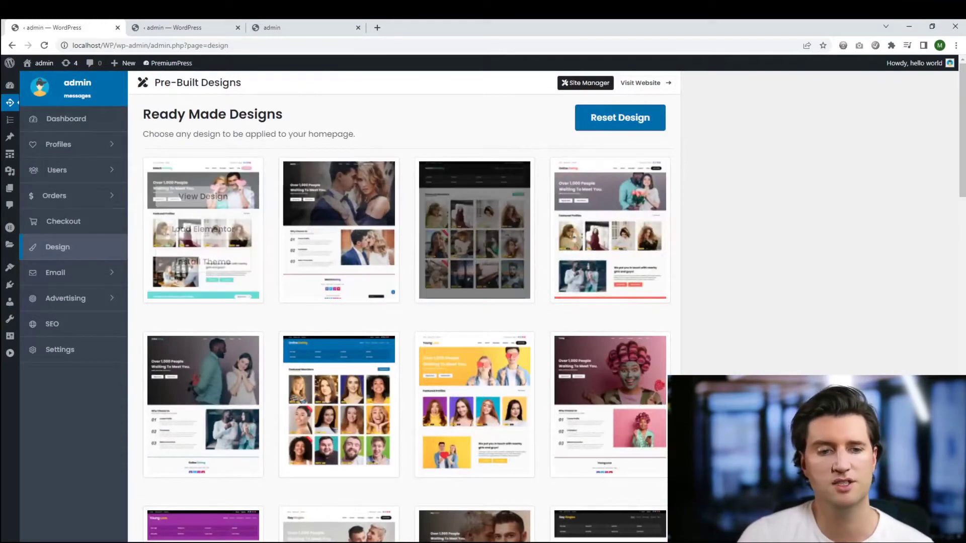
Step: Preview the yellow Young Love design from the ready-made designs, look over its page and close the preview
scroll(339, 302, "down", 2)
scroll(339, 301, "down", 2)
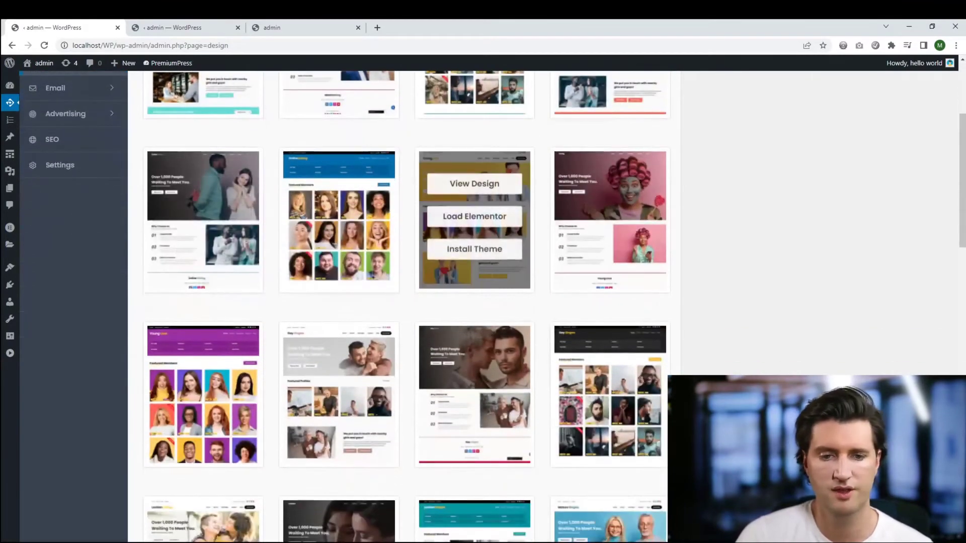
left_click(475, 183)
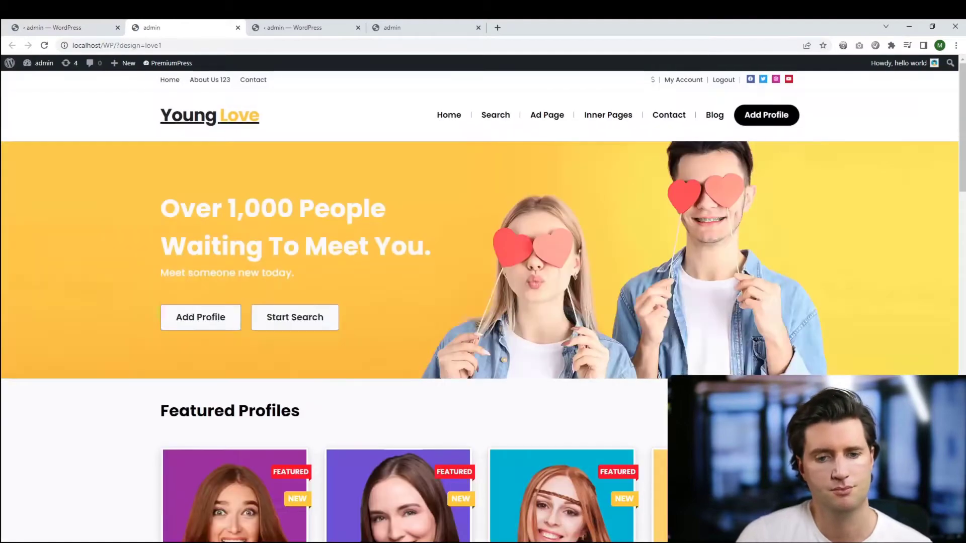
scroll(397, 377, "down", 3)
scroll(398, 377, "up", 3)
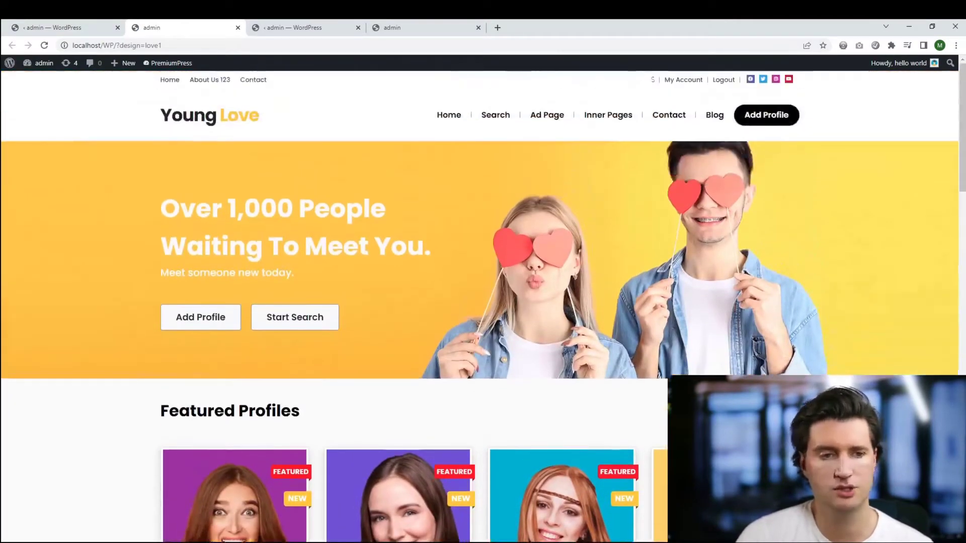
key("ctrl+w")
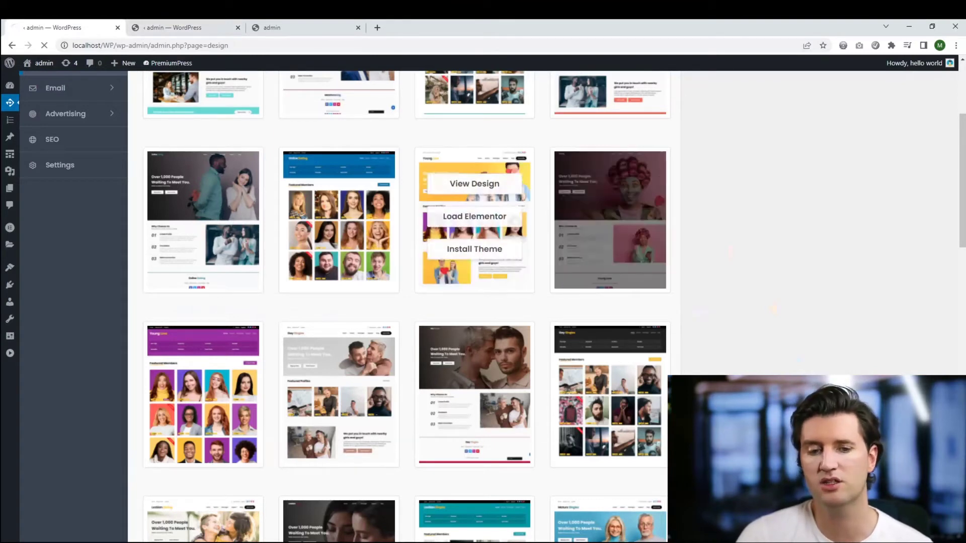
Step: Apply the yellow Young Love ready-made design to the website and look over the home page
left_click(610, 216)
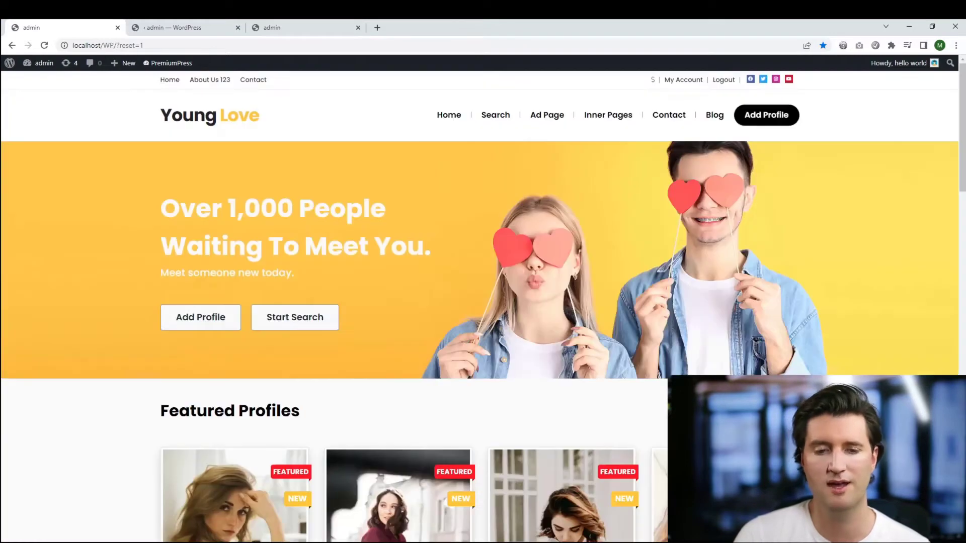
scroll(234, 352, "down", 4)
scroll(233, 353, "up", 4)
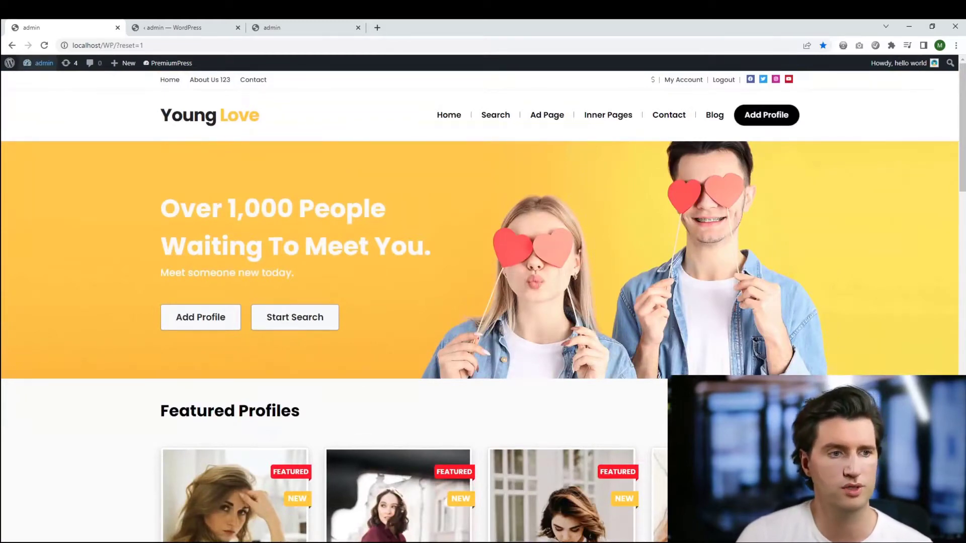
Step: Go back to the PremiumPress dashboard, open the Site Manager and view the Home Page with the Young Love design
mouse_move(41, 63)
left_click(37, 80)
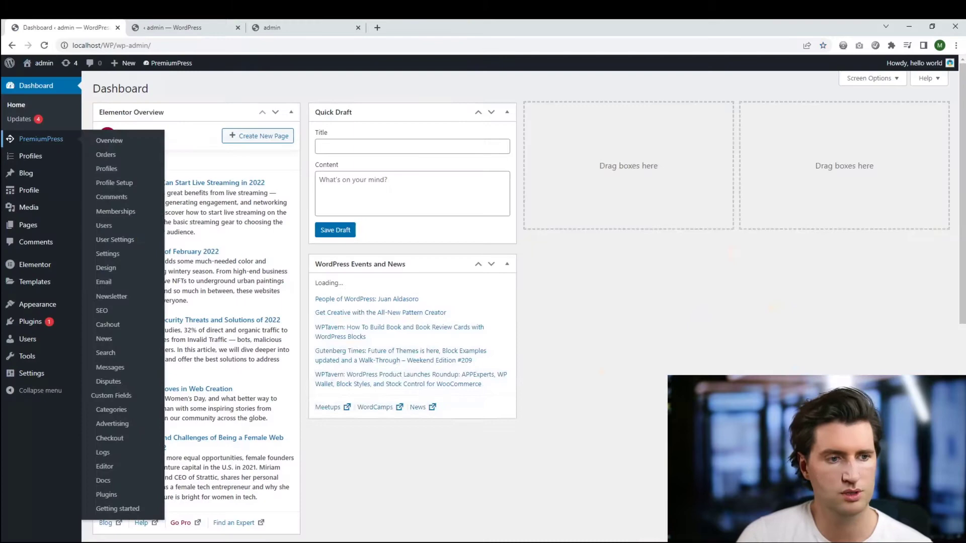
left_click(40, 139)
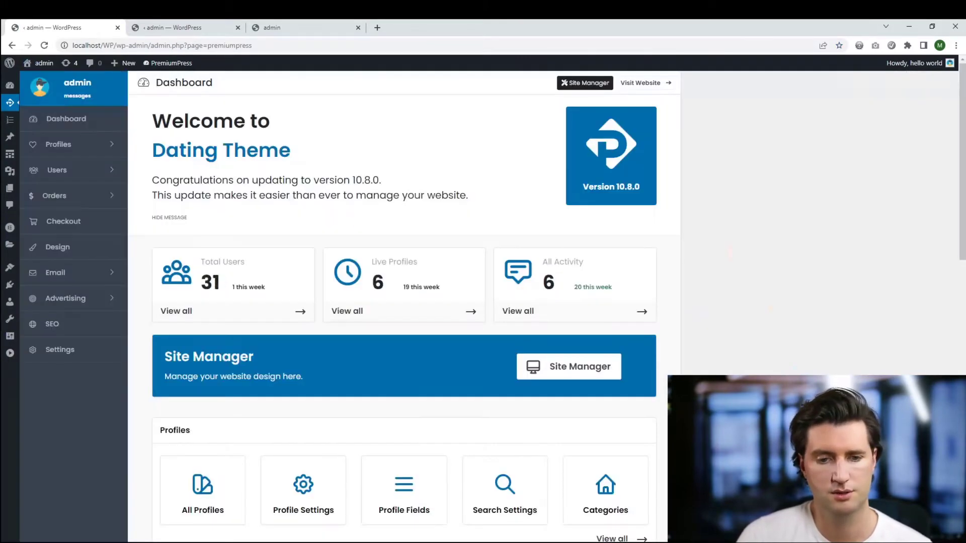
left_click(569, 366)
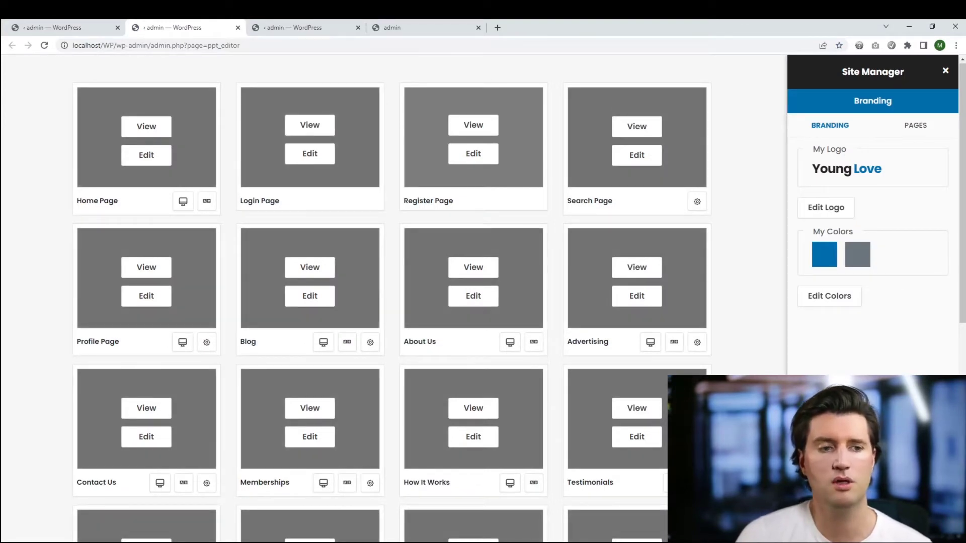
left_click(146, 126)
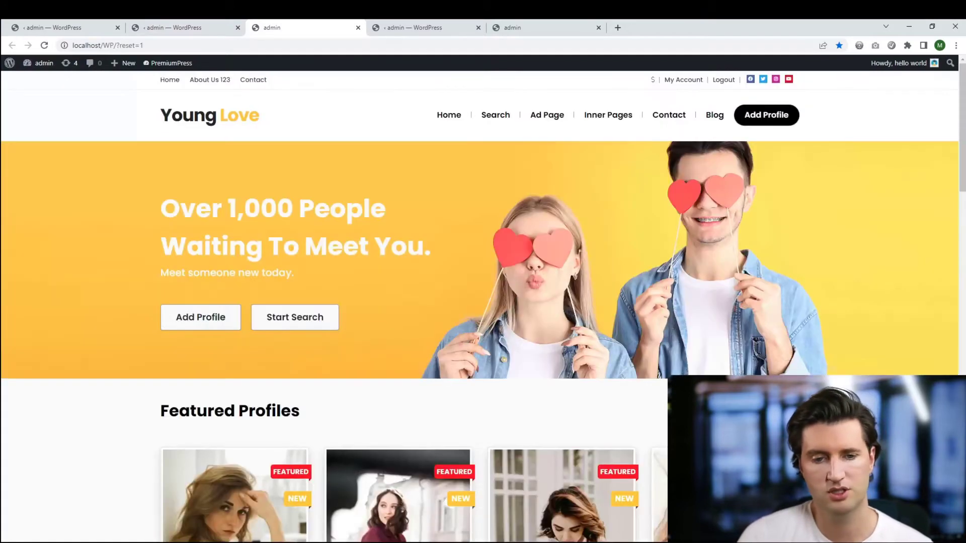
scroll(480, 306, "down", 2)
scroll(479, 306, "up", 2)
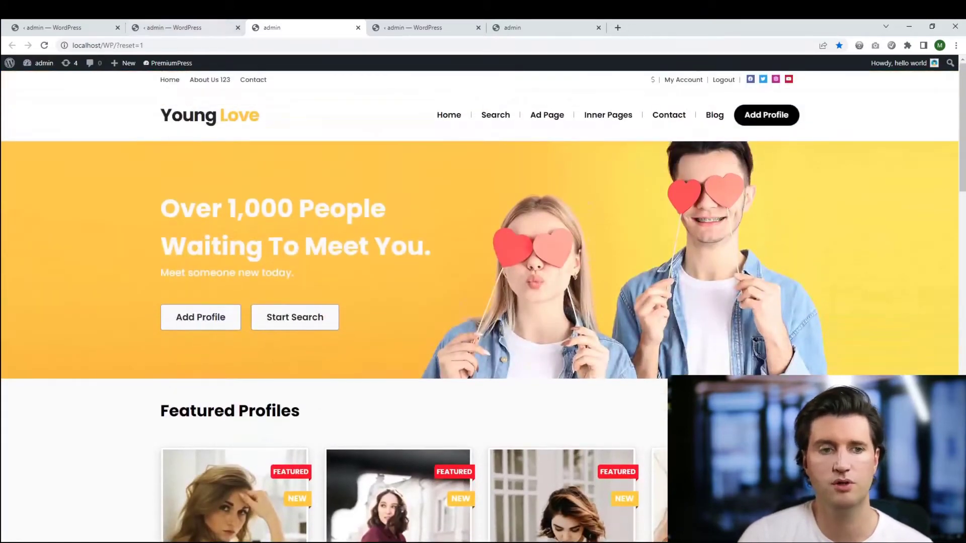
Step: Inspect the Home Page's custom page template settings in the Site Manager and close them without changes
left_click(186, 28)
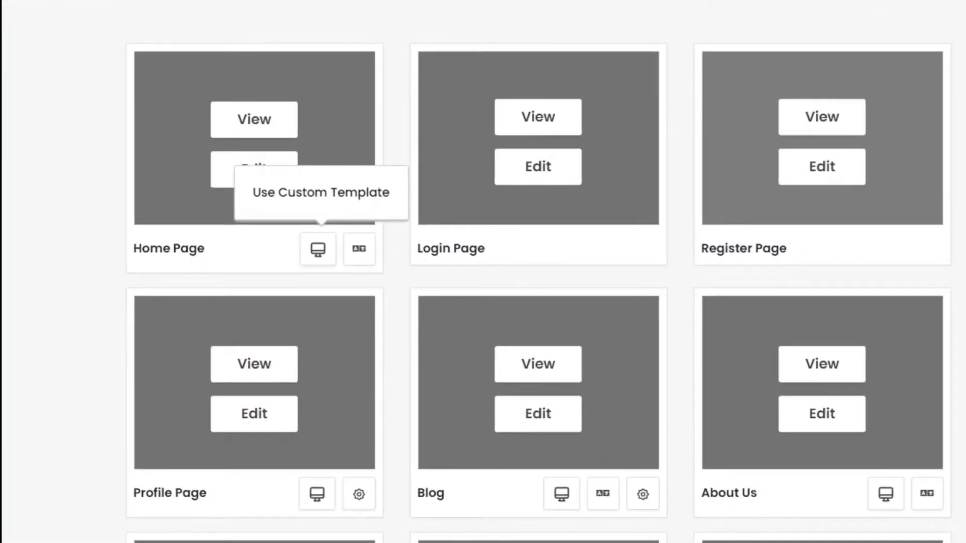
left_click(317, 248)
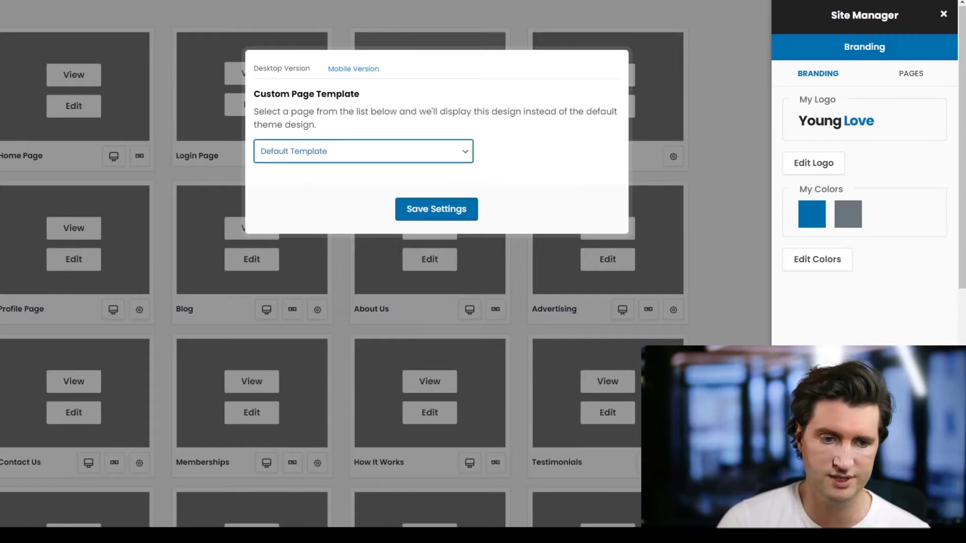
key("Escape")
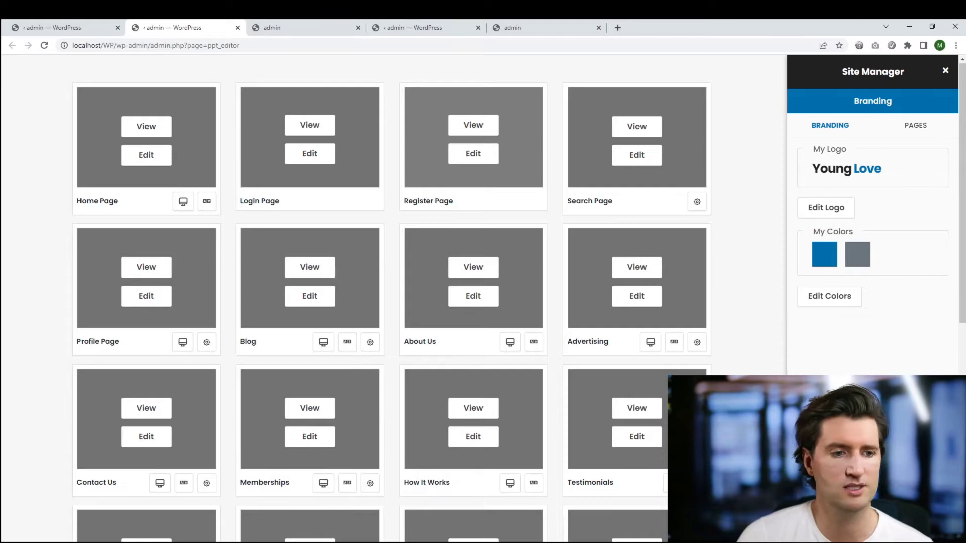
Step: Open the Home Page for editing in Elementor and look over its sections
left_click(147, 155)
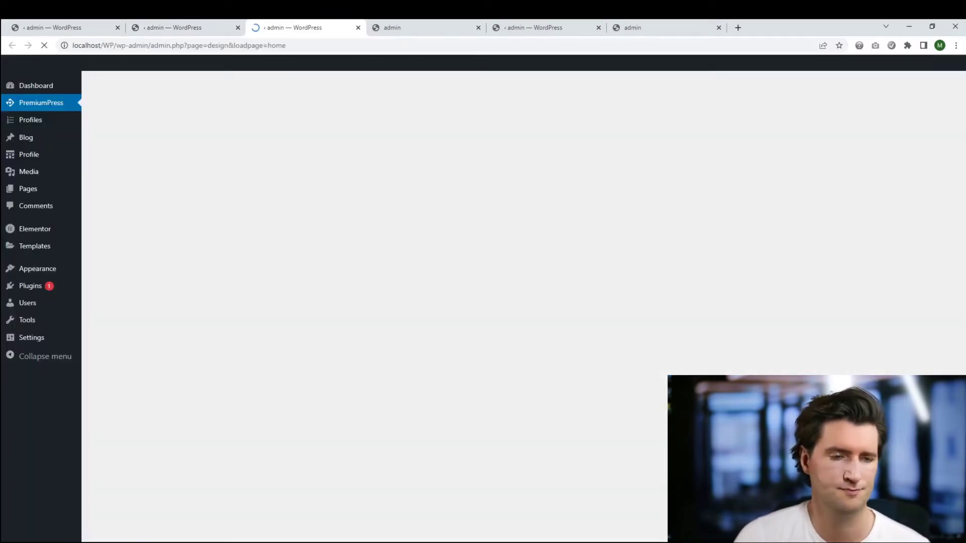
key("ctrl+Tab")
scroll(479, 306, "down", 5)
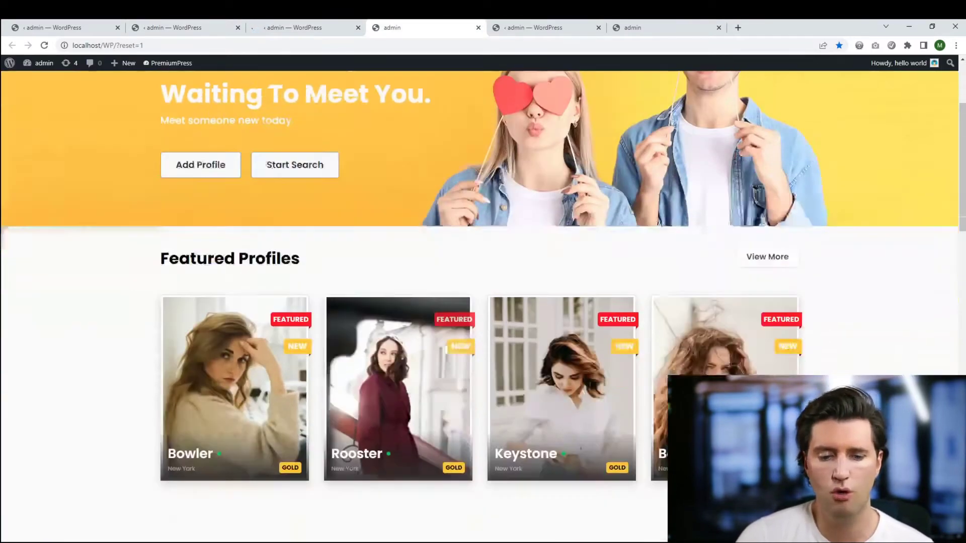
scroll(482, 302, "up", 5)
key("ctrl+shift+Tab")
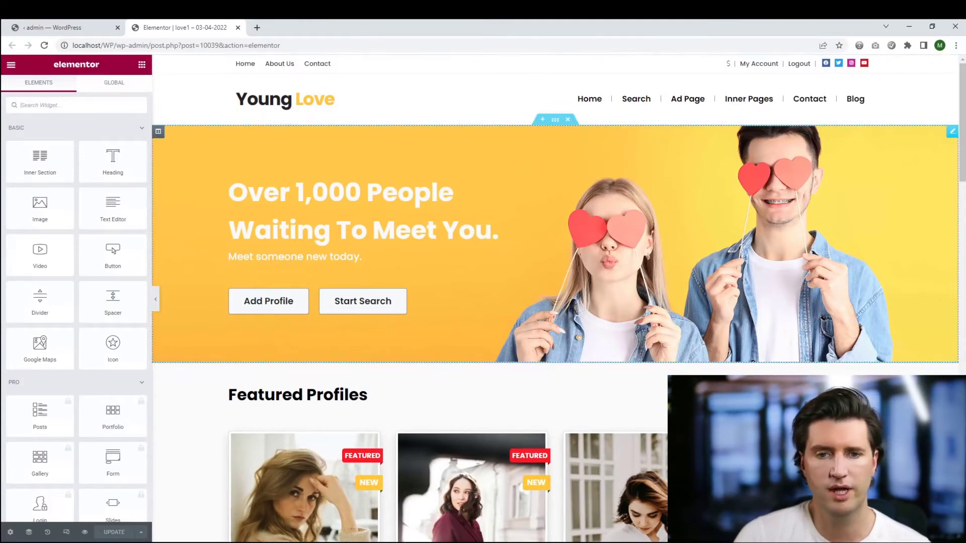
scroll(559, 298, "down", 10)
scroll(473, 302, "up", 1)
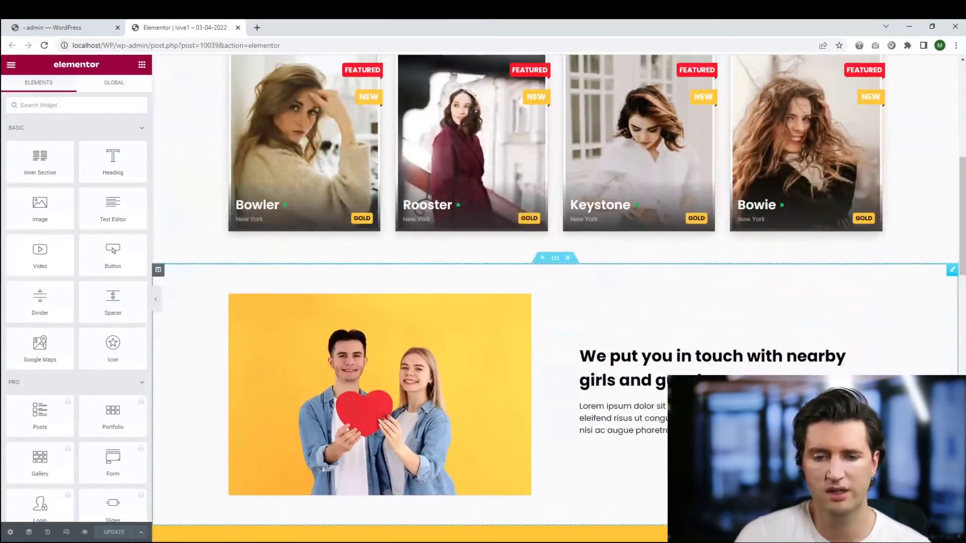
scroll(473, 302, "up", 3)
scroll(472, 302, "up", 4)
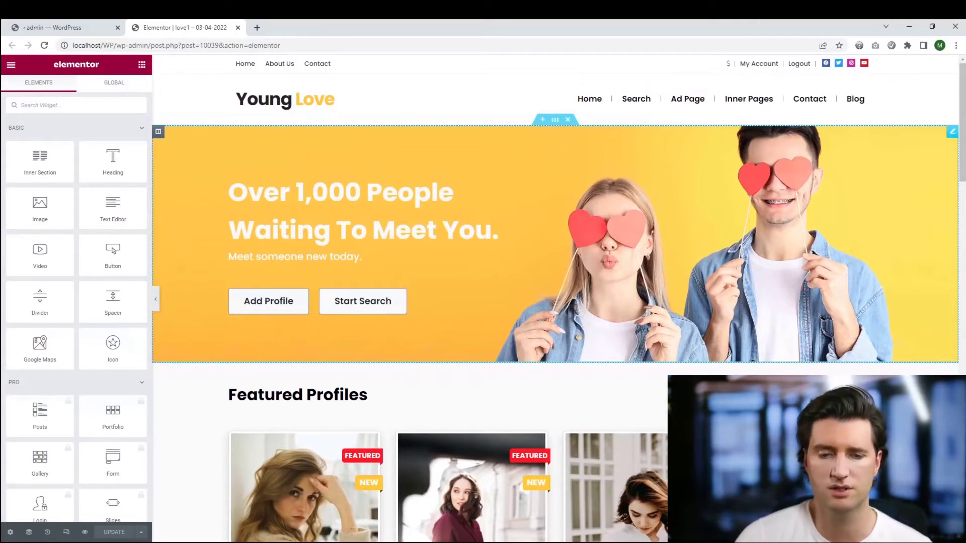
Step: Open the hero block's settings and look through its content, style and advanced options
left_click(341, 193)
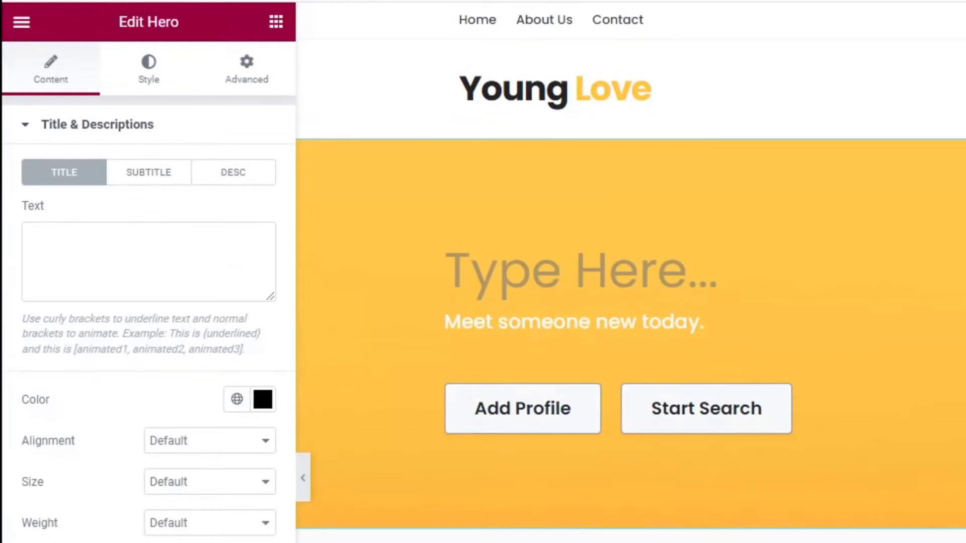
left_click(149, 69)
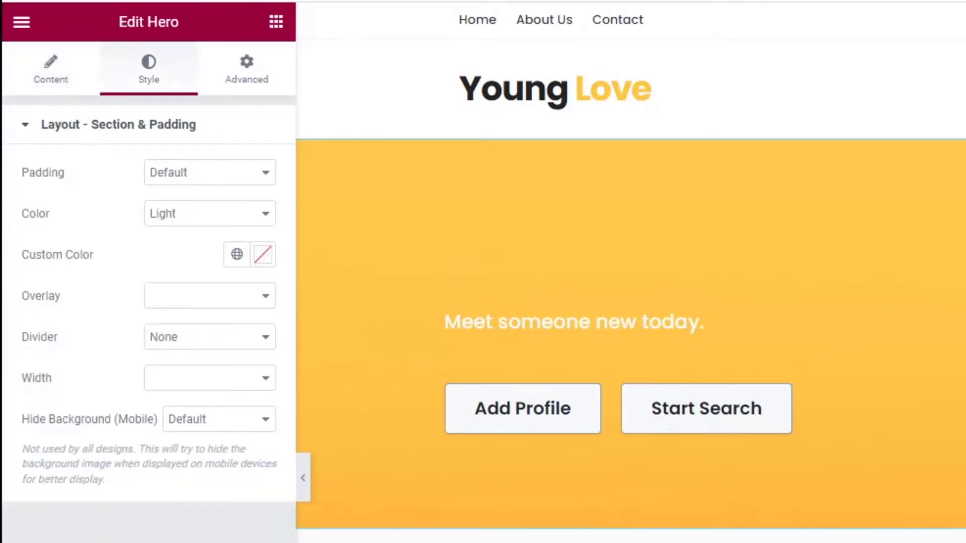
left_click(246, 69)
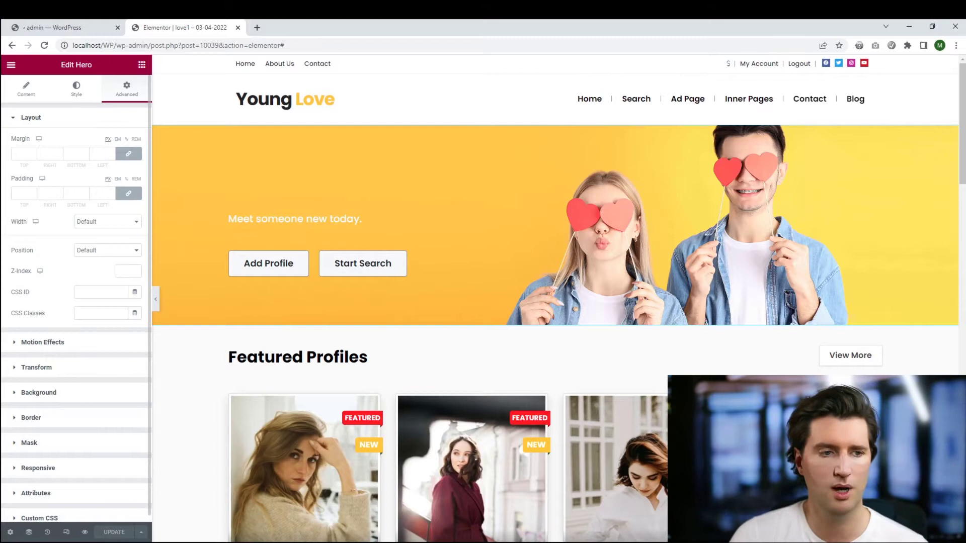
left_click(27, 89)
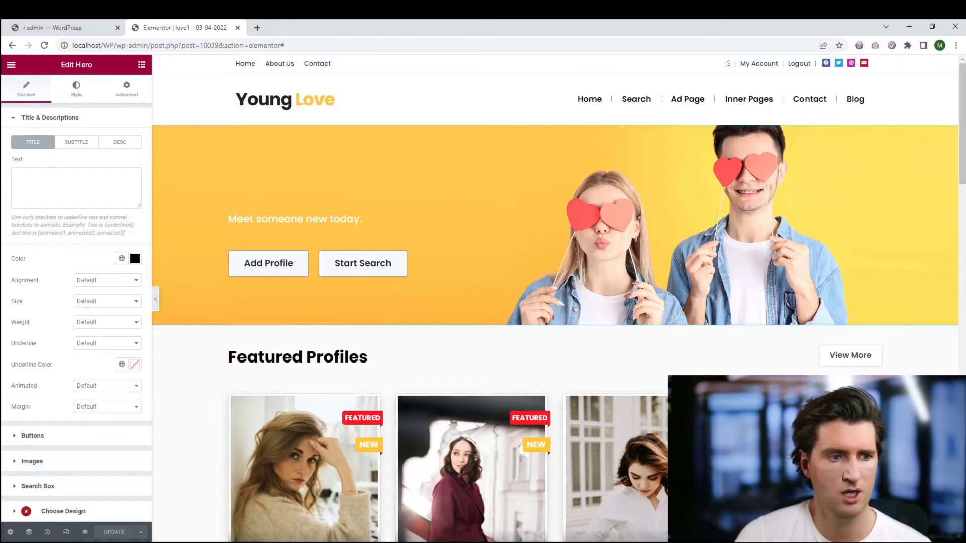
Step: Replace the hero title text with "ASFDSFDS" directly on the page
left_click(50, 117)
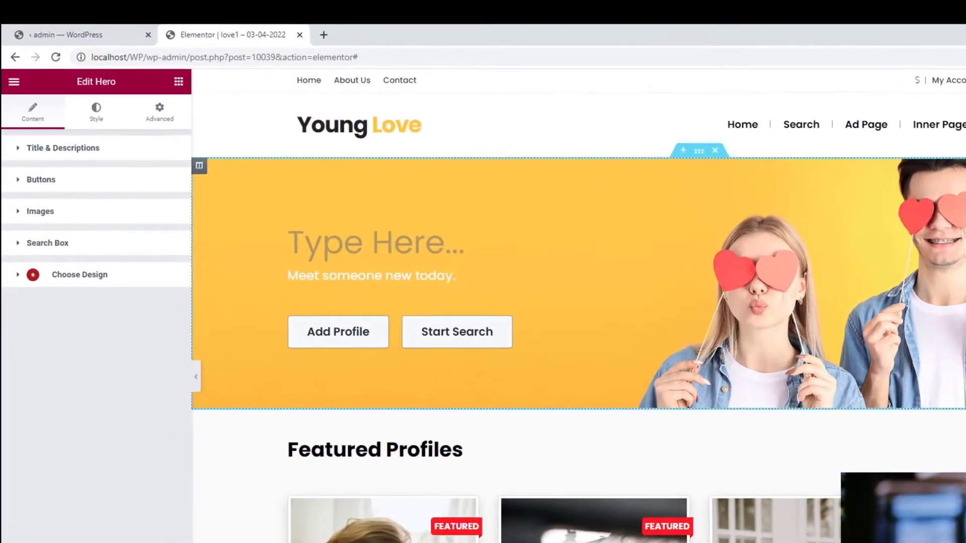
type("ASFDSFDS")
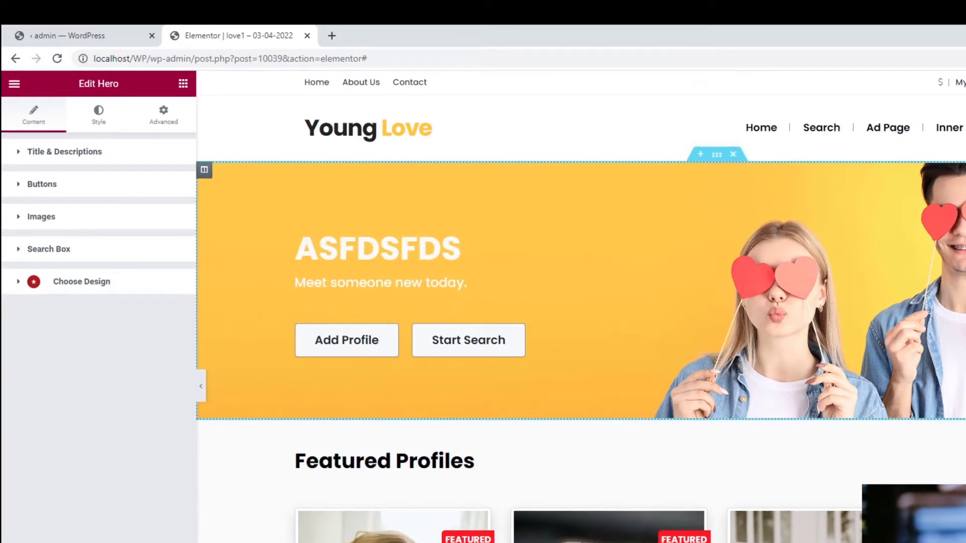
left_click(380, 282)
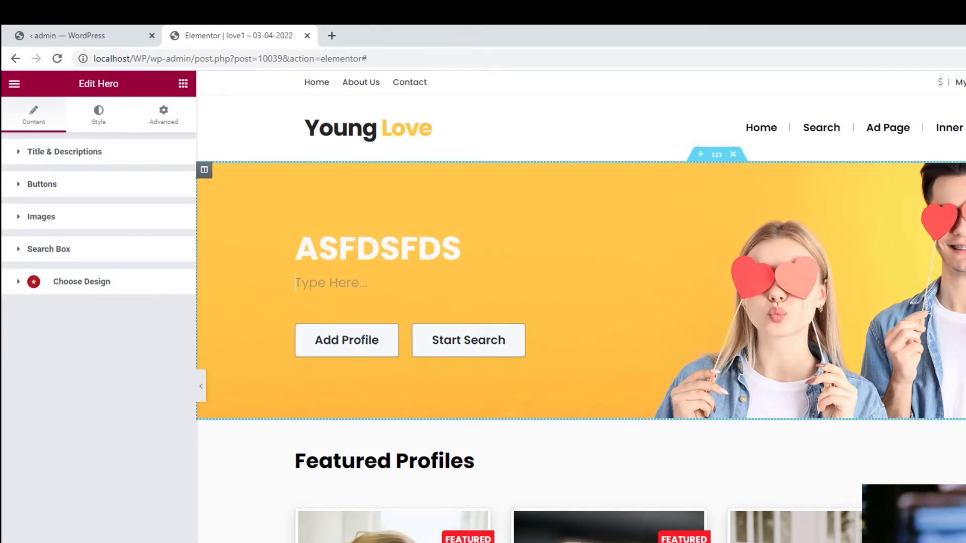
Step: Replace the Featured Profiles heading above the listings with "SDSDSD"
scroll(580, 307, "down", 1)
left_click(385, 399)
key("ctrl+a")
key("BackSpace")
type("SDSDSD")
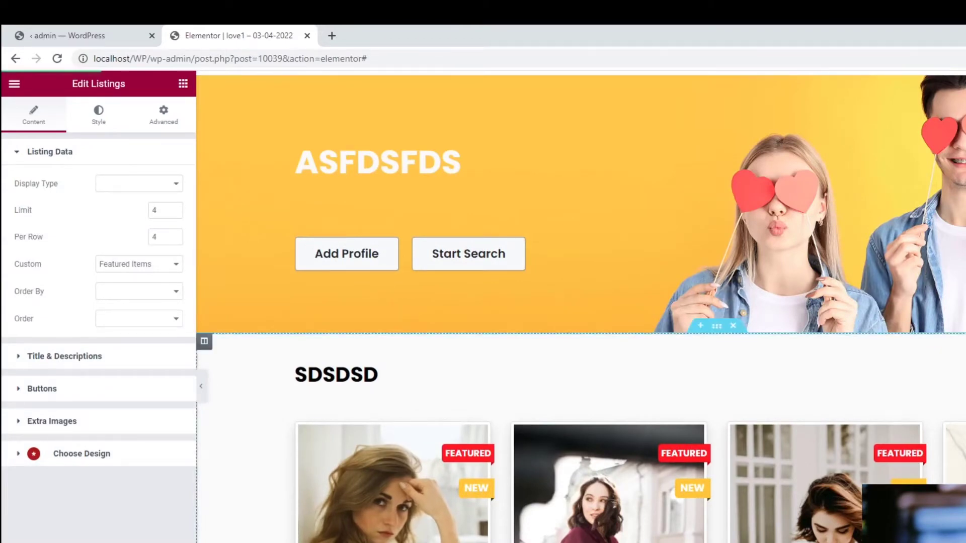
Step: Check the edited hero title and listings heading on the live home page, and return to the Elementor editor
left_click(76, 35)
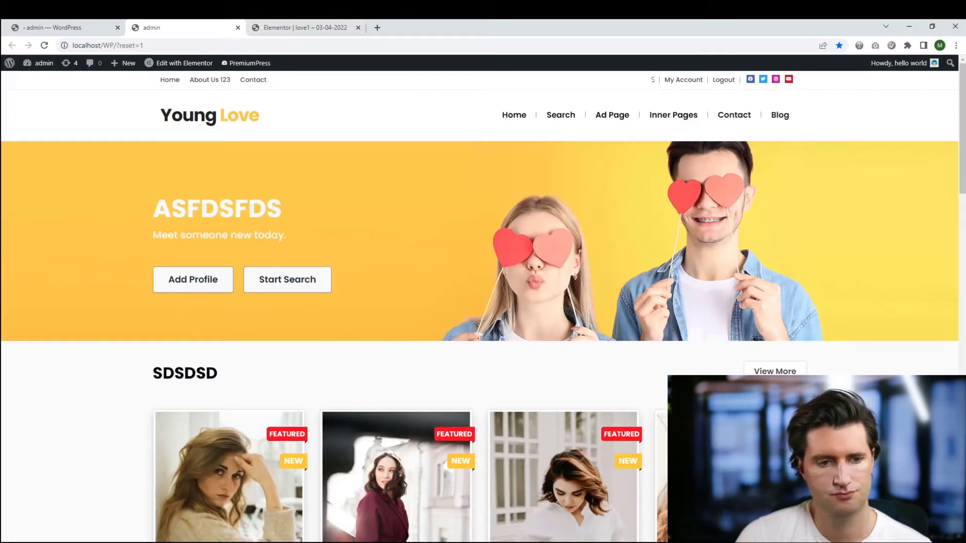
left_click_drag(281, 208, 169, 208)
left_click(210, 208)
scroll(210, 209, "down", 1)
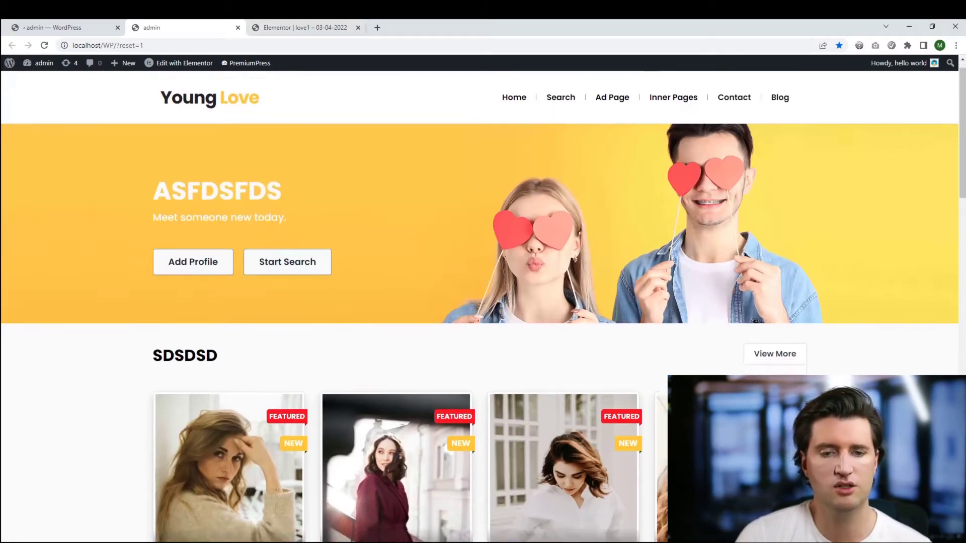
left_click_drag(217, 305, 153, 306)
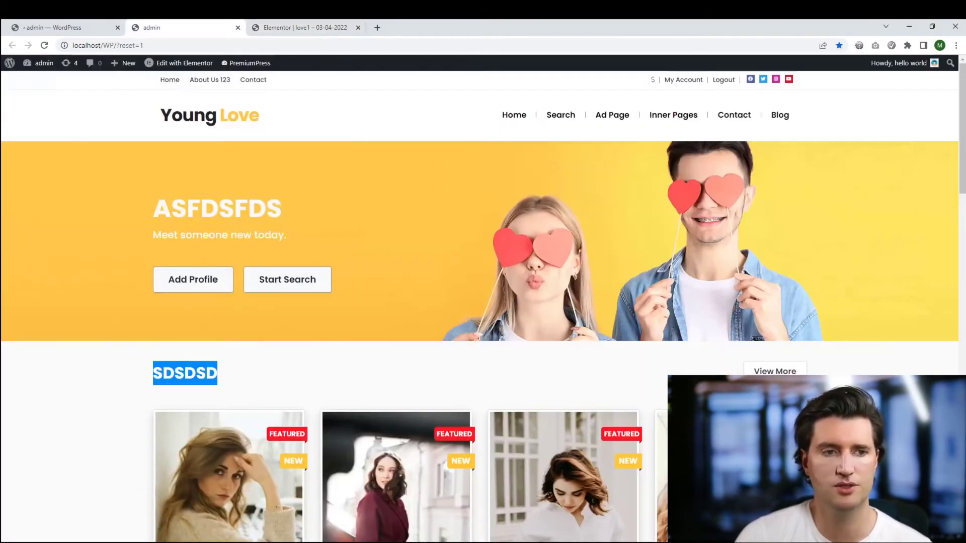
scroll(483, 302, "down", 1)
scroll(483, 302, "up", 1)
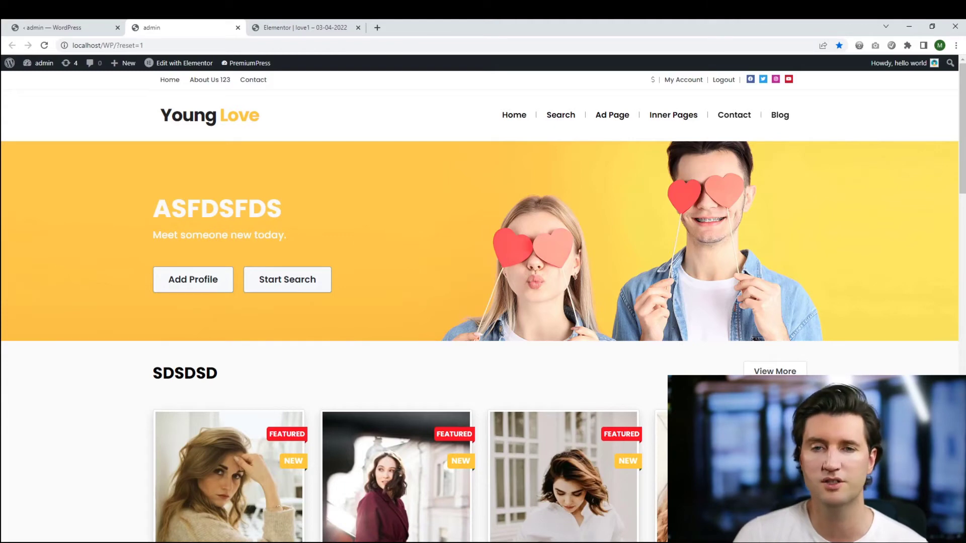
key("ctrl+Tab")
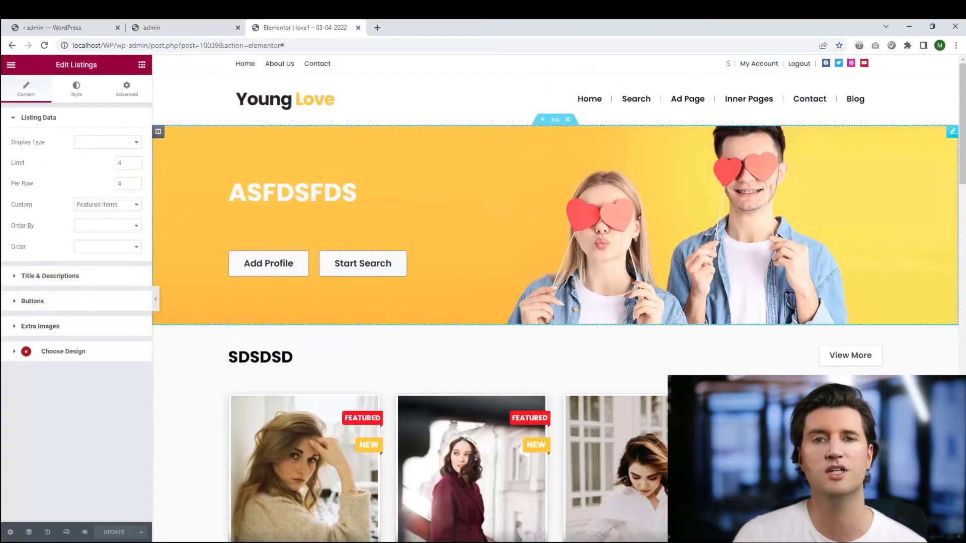
key("ctrl+shift+Tab")
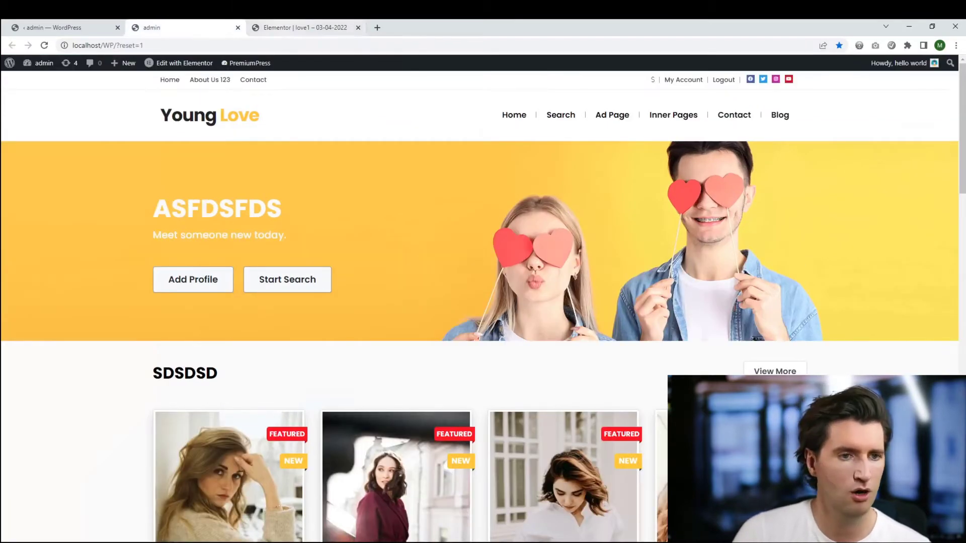
key("ctrl+Tab")
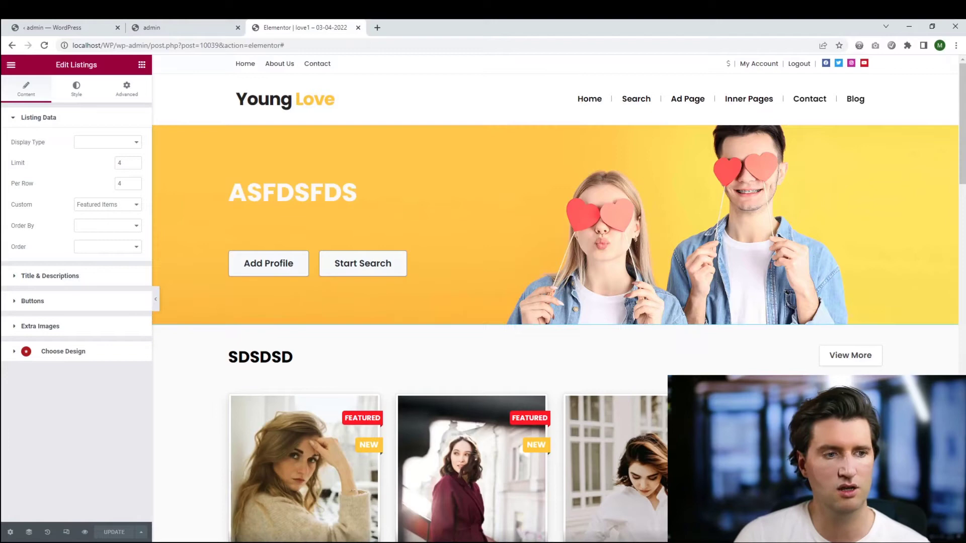
Step: Extend the hero title to "ASFDSFDSSDSAD" and set its text color to blue, #184FB6
left_click(355, 193)
type("SDSAD")
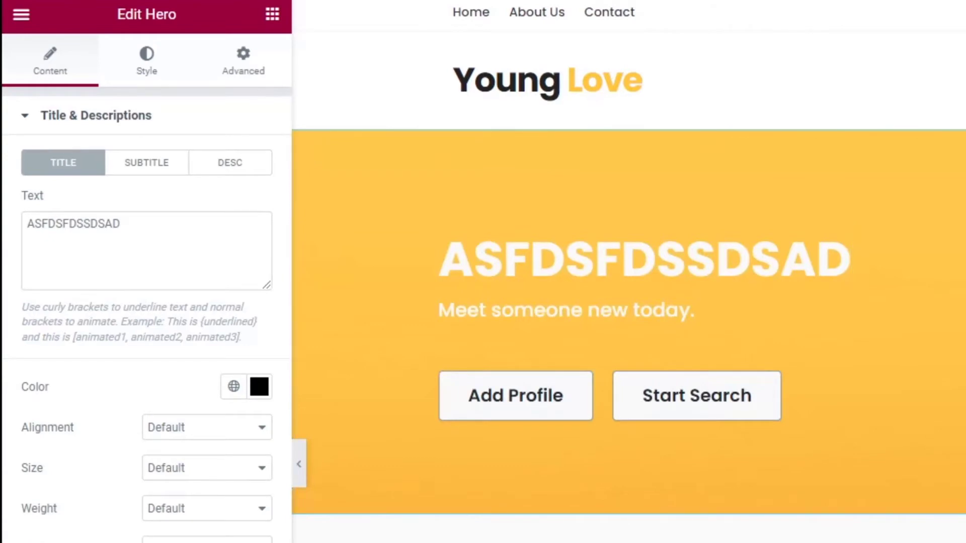
left_click(259, 386)
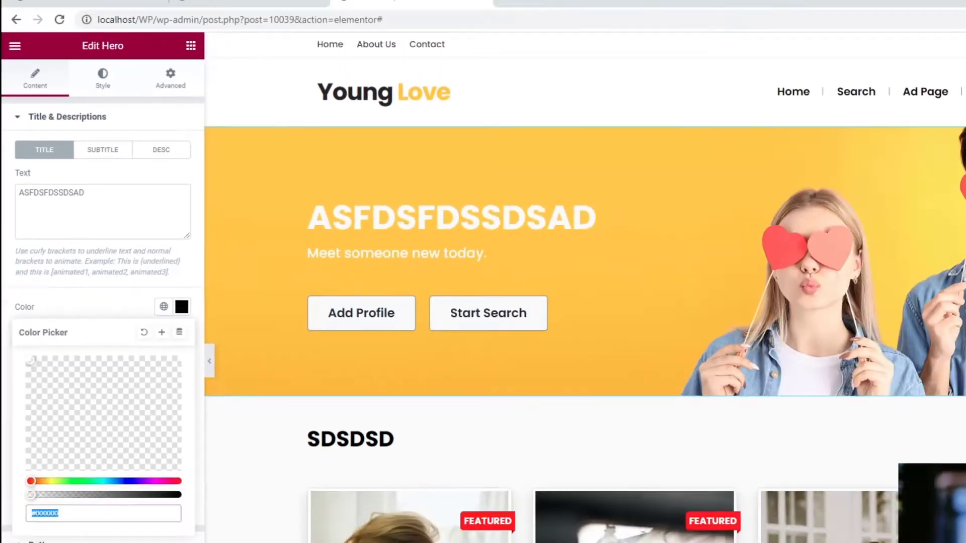
type("#162E5A")
left_click(120, 319)
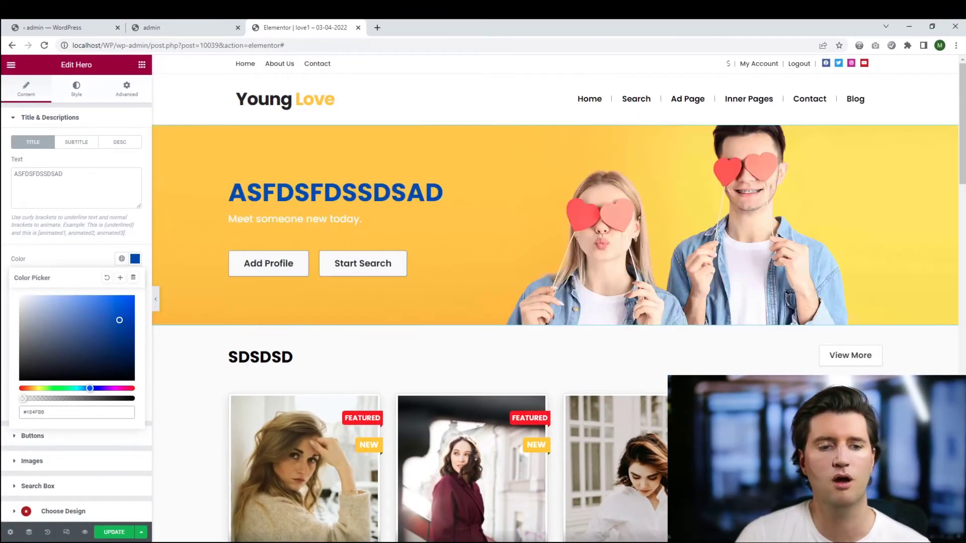
key("Escape")
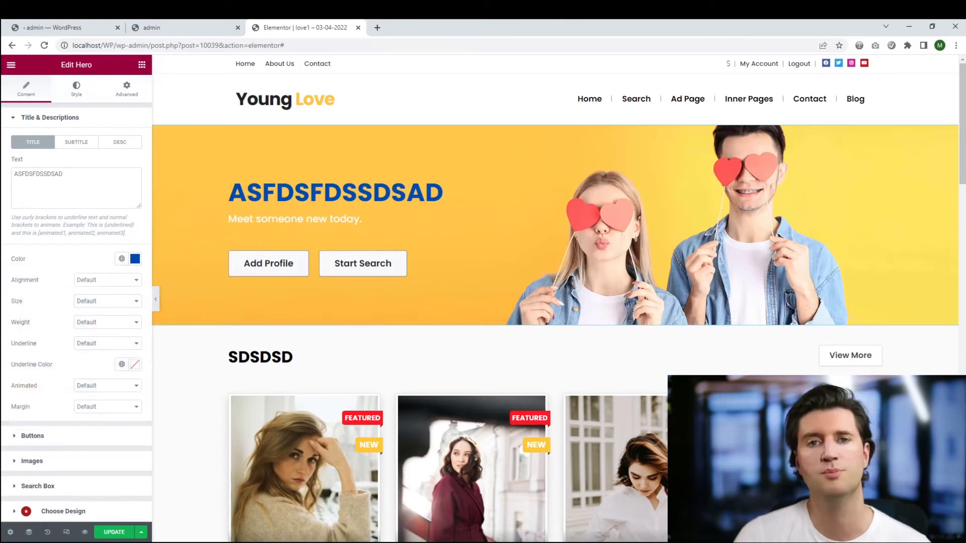
left_click(50, 118)
left_click(50, 118)
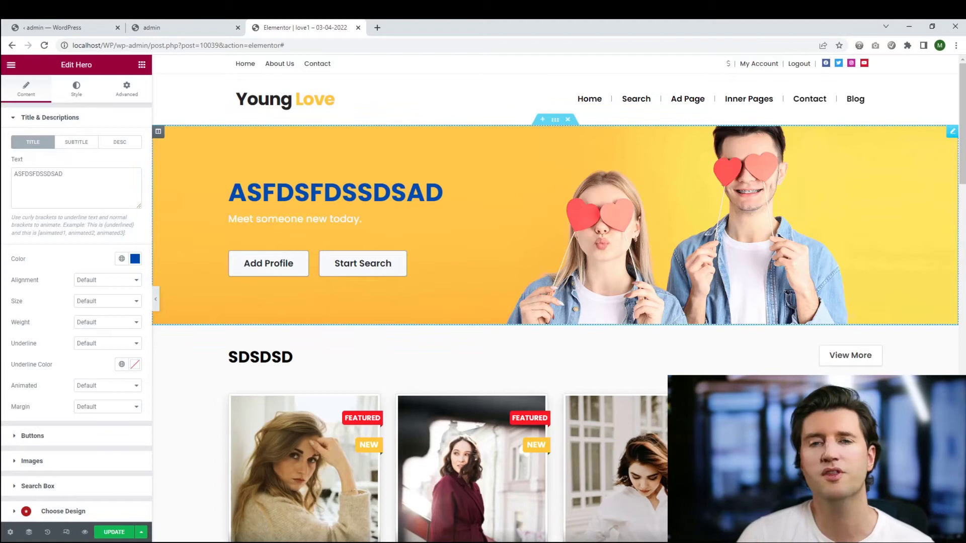
left_click(76, 142)
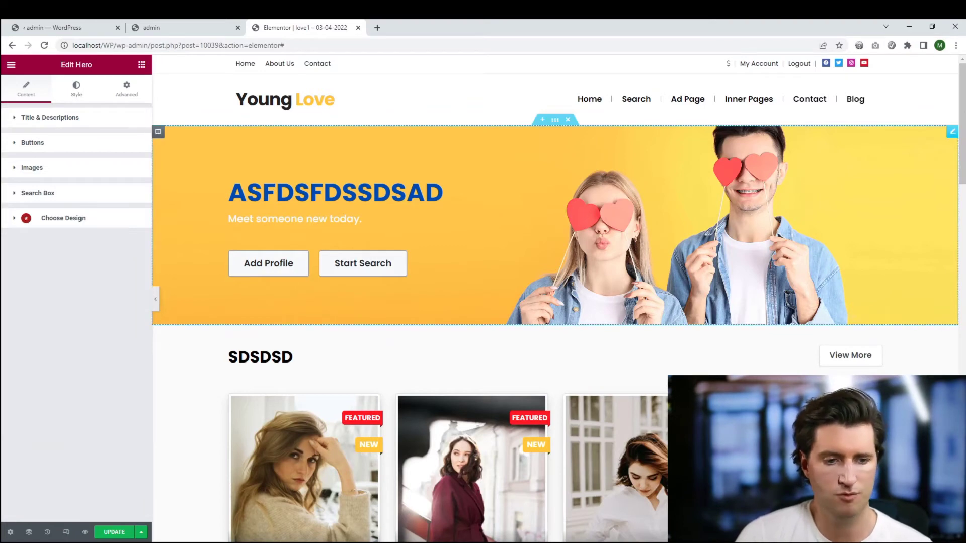
Step: Change the caption of the hero's Add Profile button to "SADASD" and look at its link setting
triple_click(269, 263)
key("BackSpace")
type("SADASD")
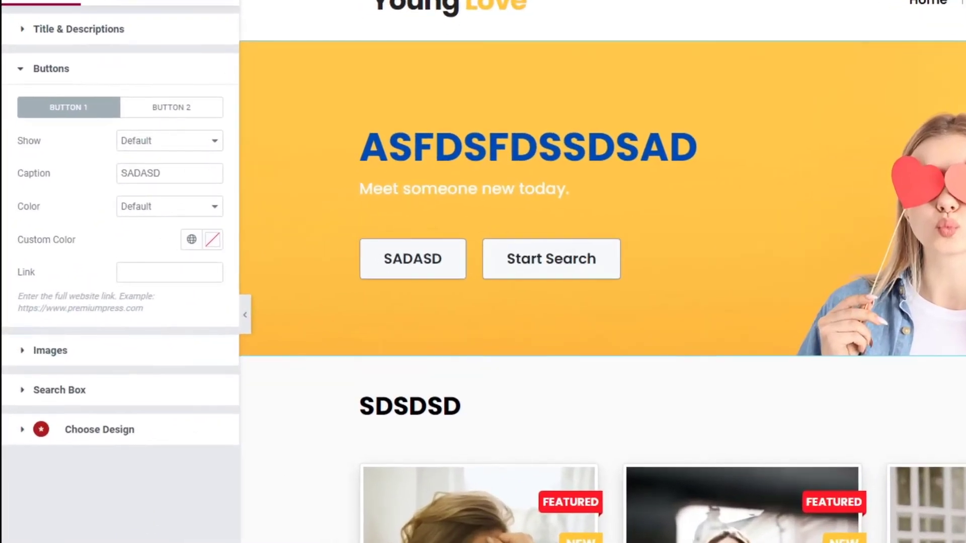
left_click(169, 272)
left_click(51, 69)
Step: Replace the hero's background image with the aerial coastline photo from the Media Library
left_click(50, 108)
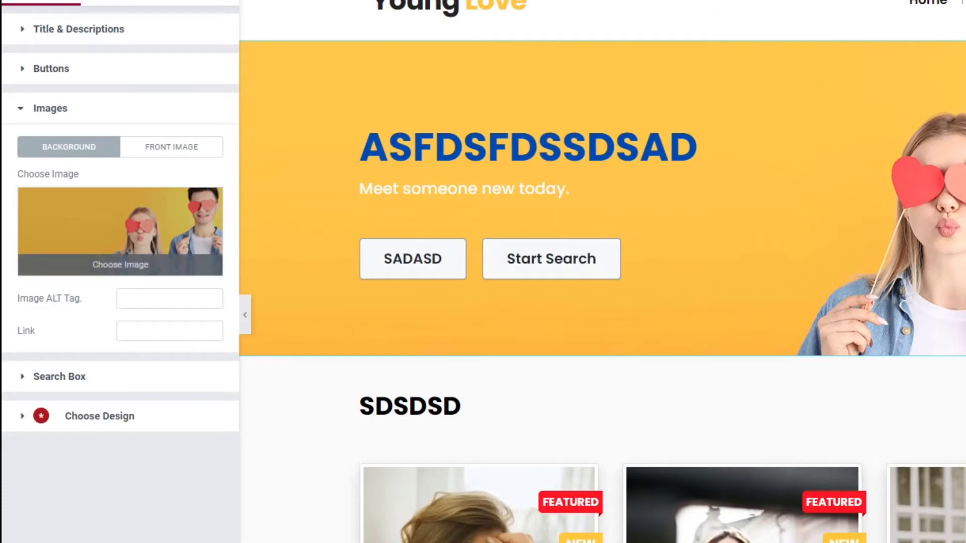
left_click(120, 231)
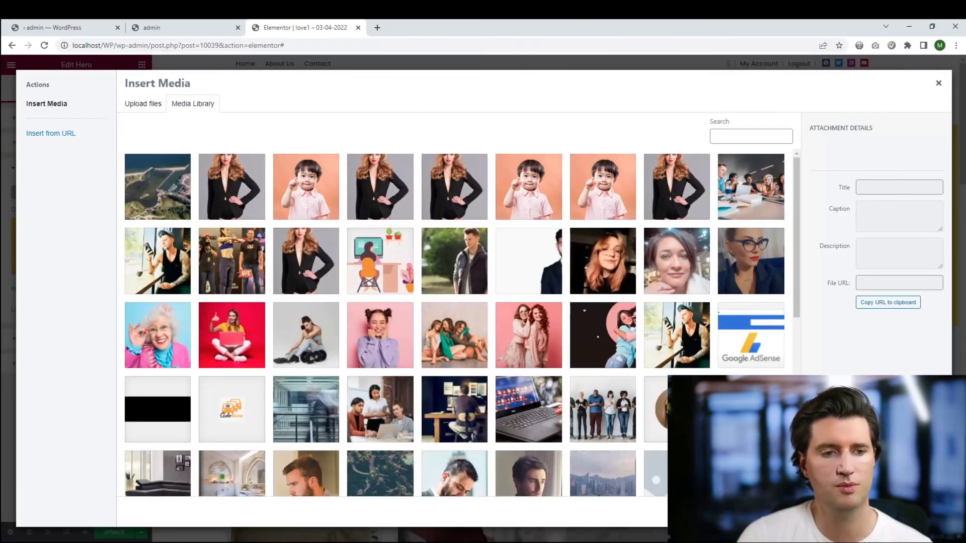
left_click(158, 187)
left_click(914, 511)
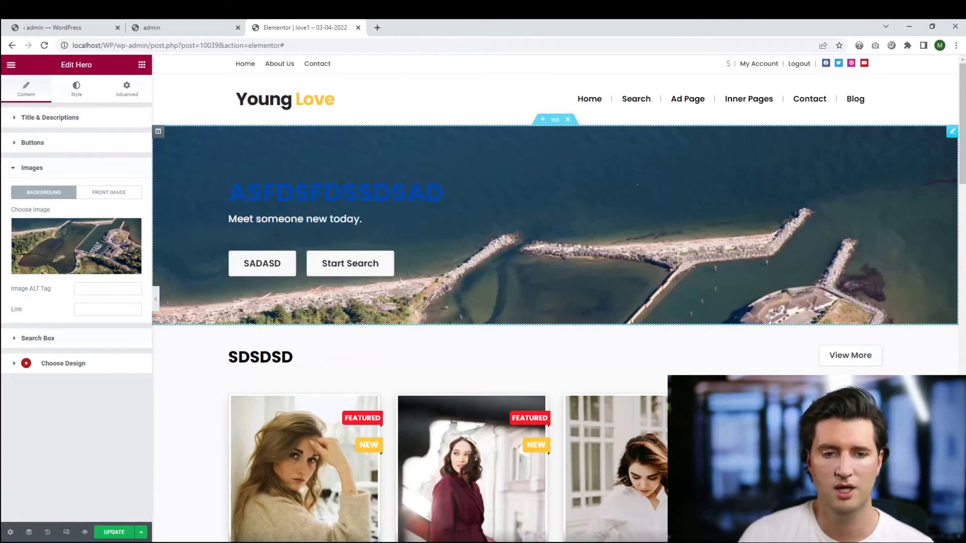
Step: Set the hero title's text color to white, #FFFFFF, to stand out against the coastline background
double_click(334, 194)
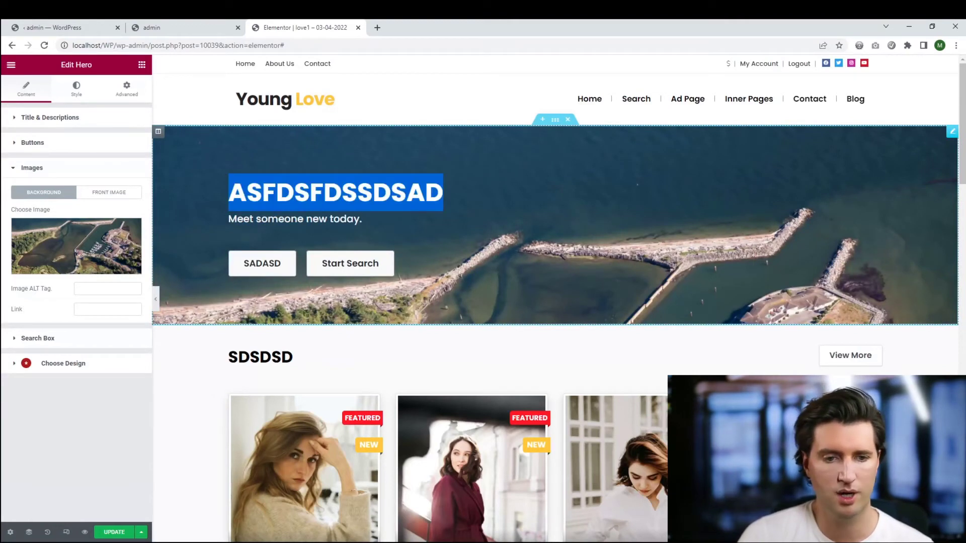
left_click(335, 218)
left_click(50, 117)
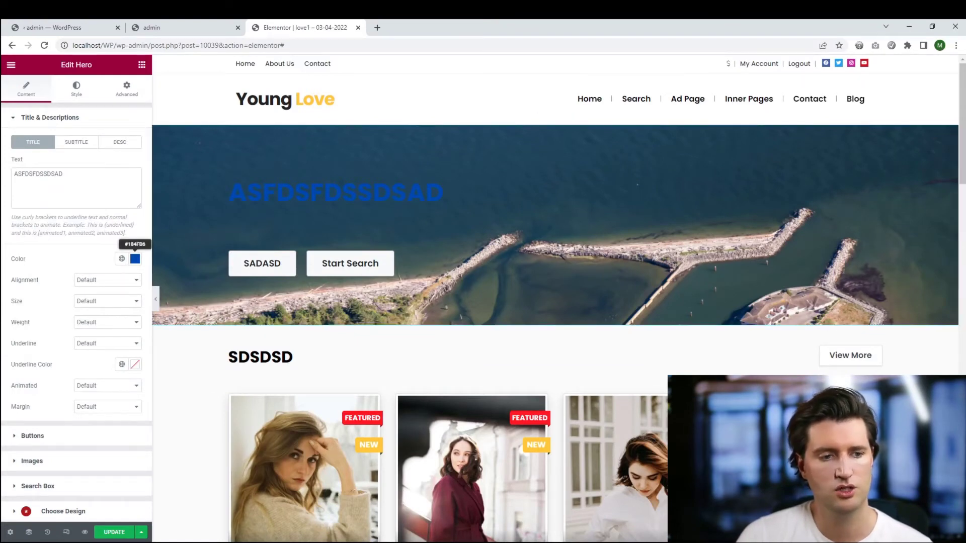
left_click(135, 259)
left_click_drag(119, 319, 20, 295)
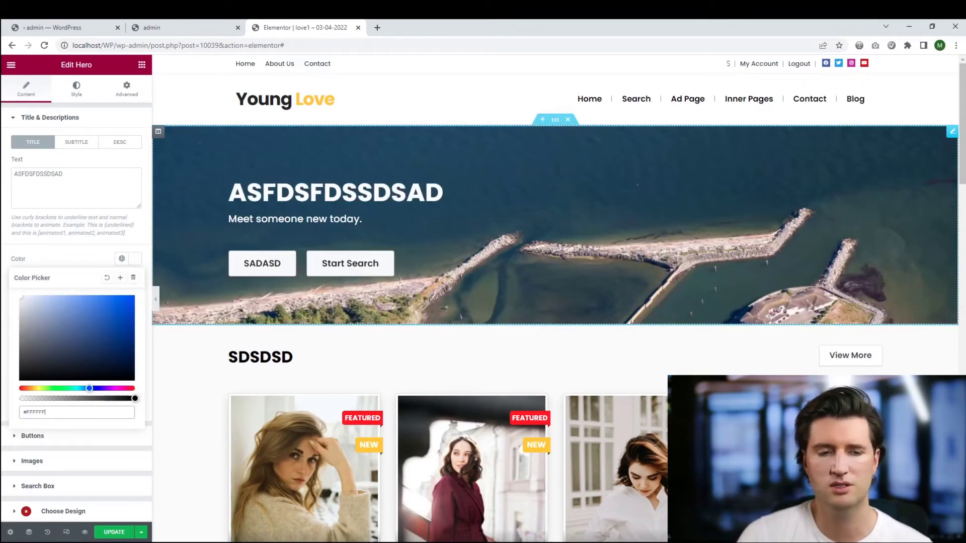
left_click(63, 174)
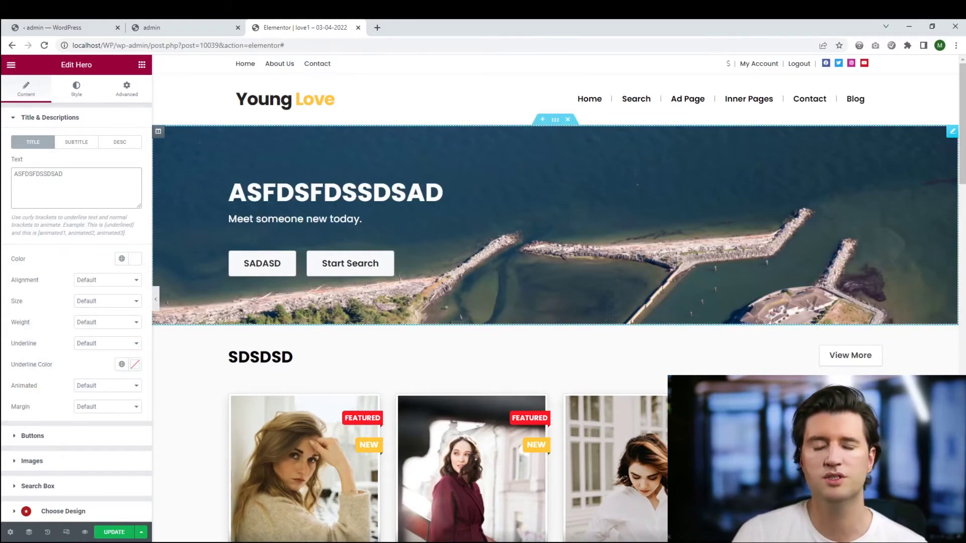
Step: Delete the hero section from the home page
left_click(568, 119)
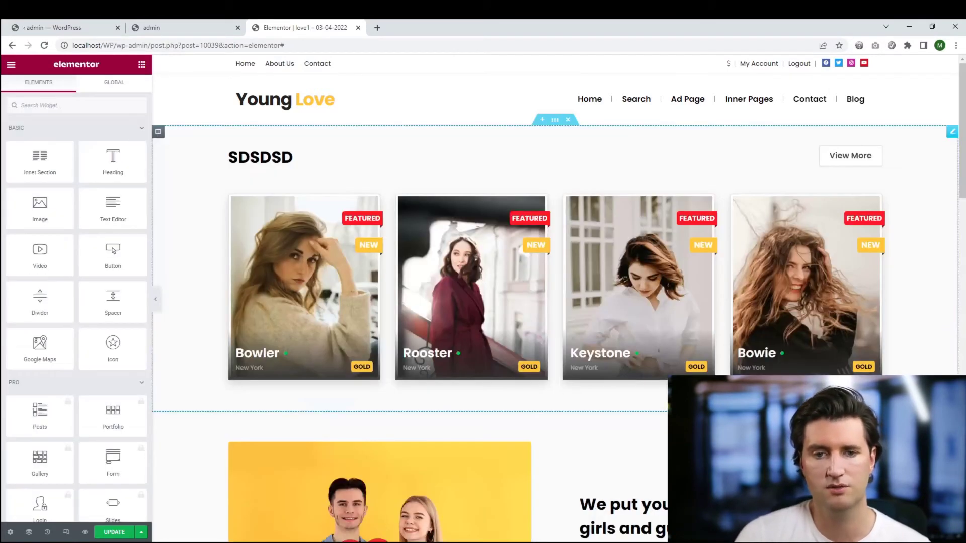
Step: Save the home page edits and reload the live site to check the page without the hero
key("ctrl+s")
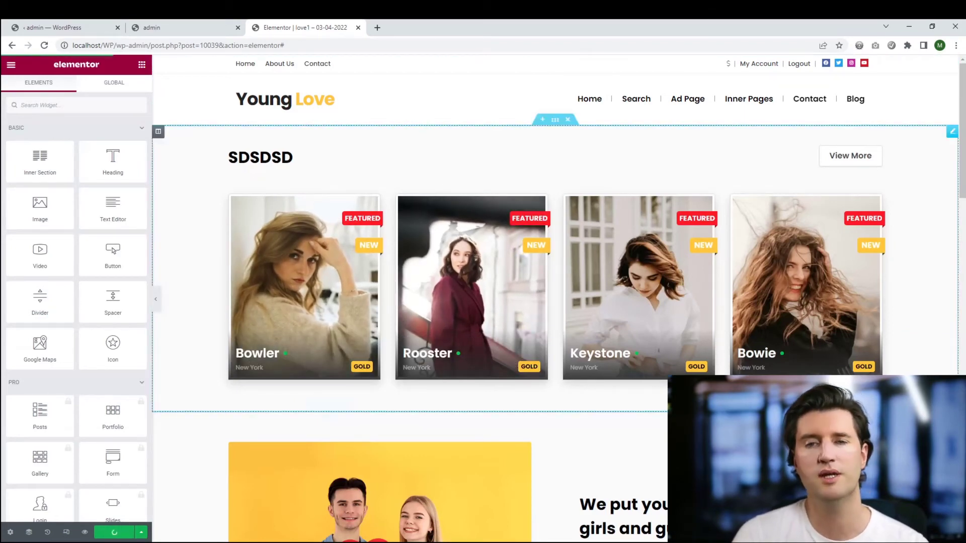
left_click(201, 28)
key("F5")
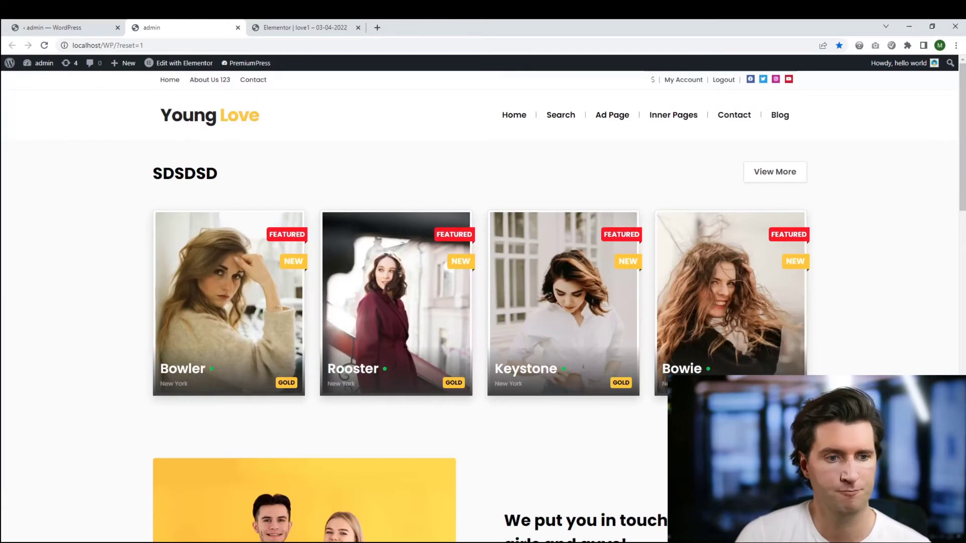
Step: Return to the Elementor editor and set the profile listings section's Custom option to Random Items
key("ctrl+3")
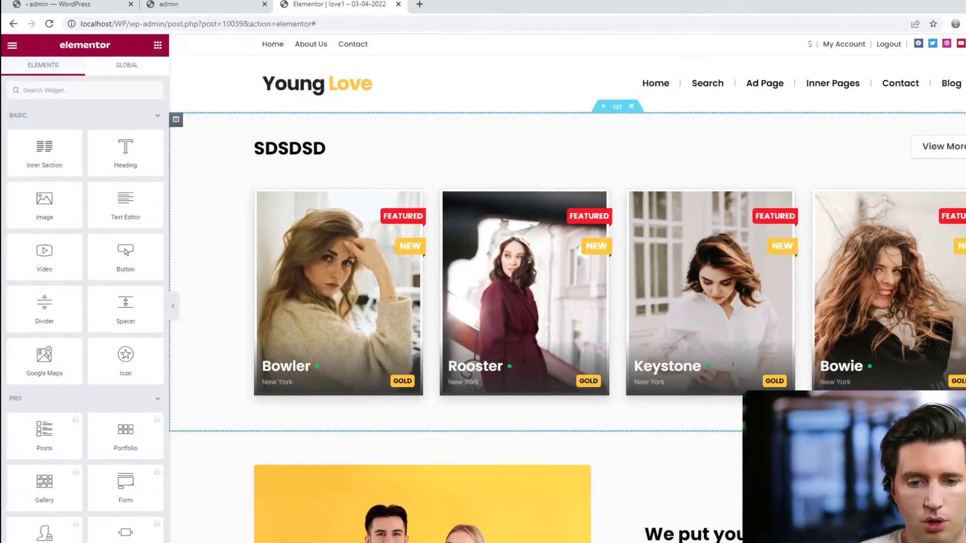
left_click(951, 131)
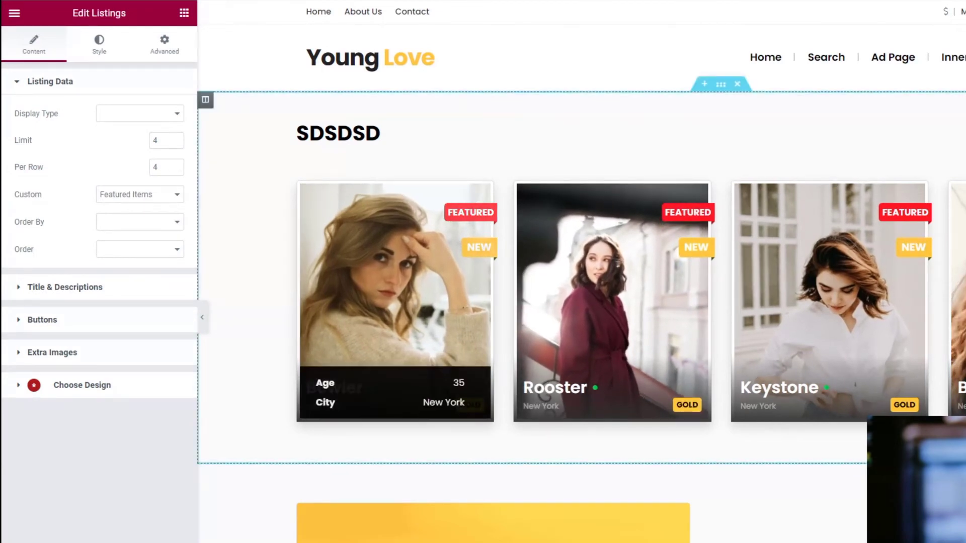
left_click(139, 194)
left_click(139, 208)
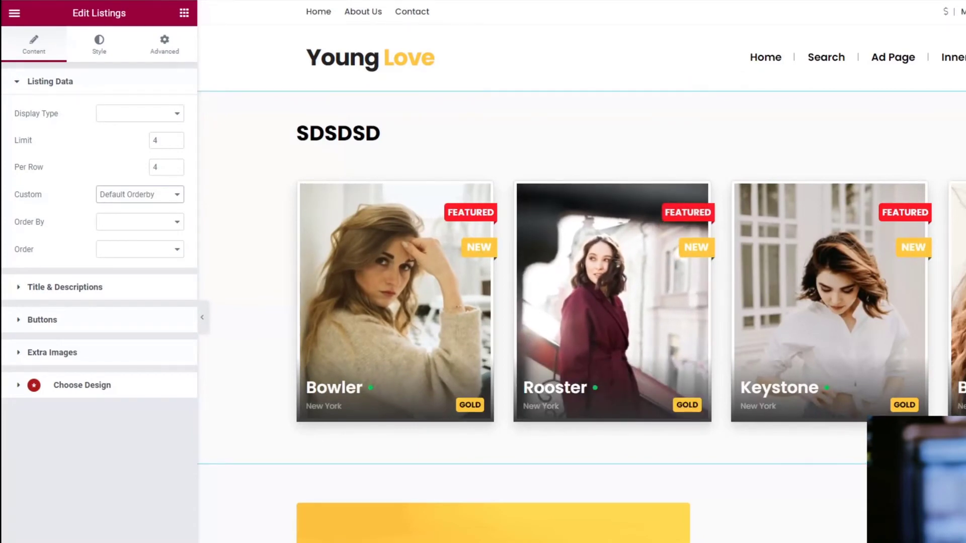
key("Down")
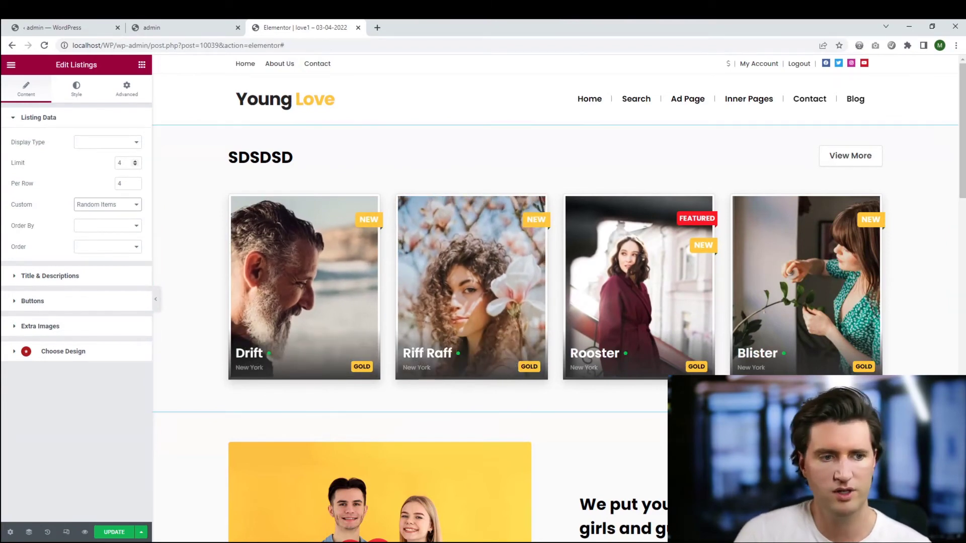
Step: Try a limit of 2 profiles in the listings section and set the limit back to 4
double_click(122, 162)
type("2")
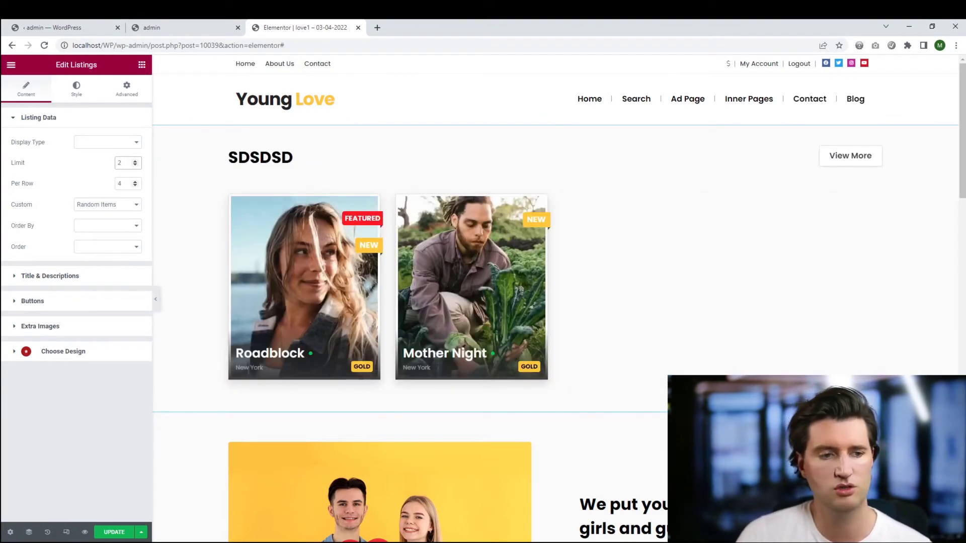
type("4")
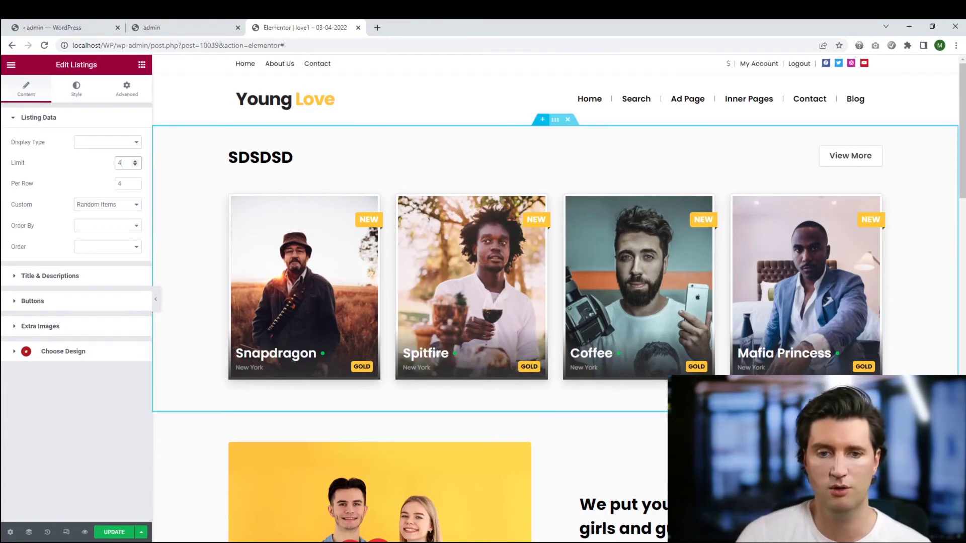
Step: Insert the first pre-made Hero section above the profile listings, look it over and delete it again
left_click(542, 119)
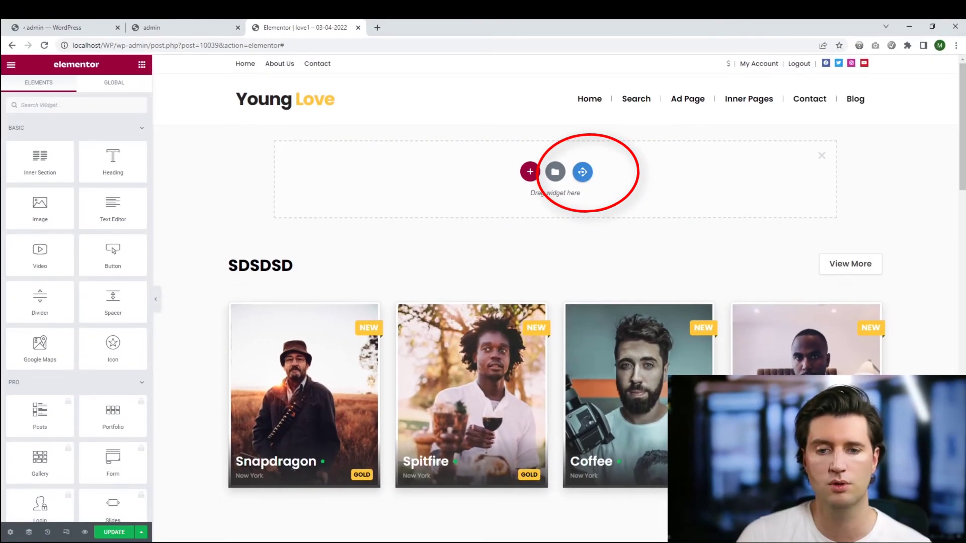
left_click(526, 207)
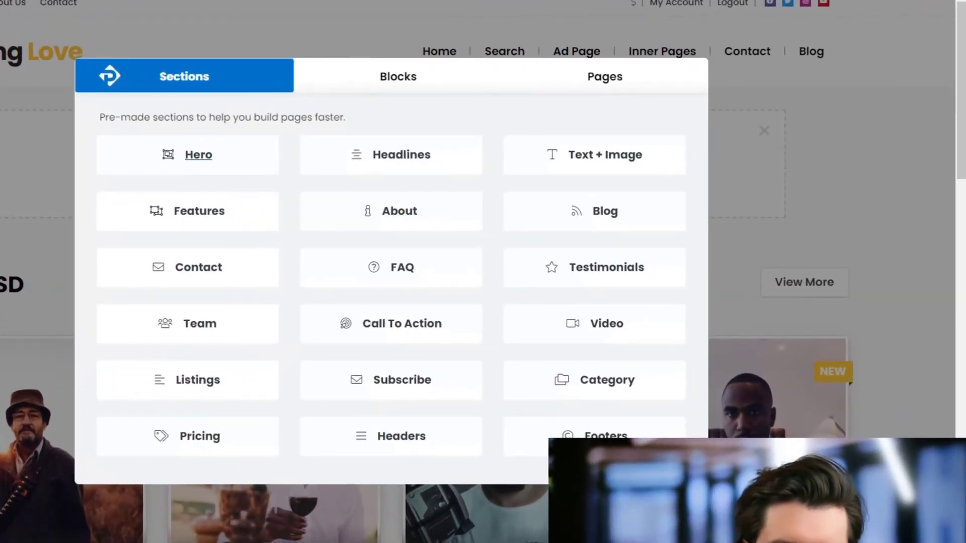
left_click(199, 154)
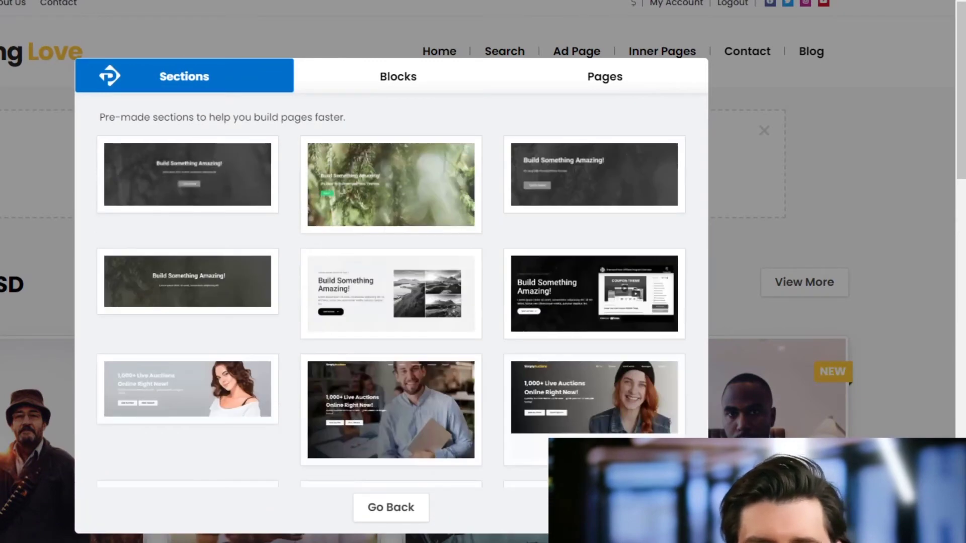
left_click(187, 174)
scroll(555, 299, "down", 2)
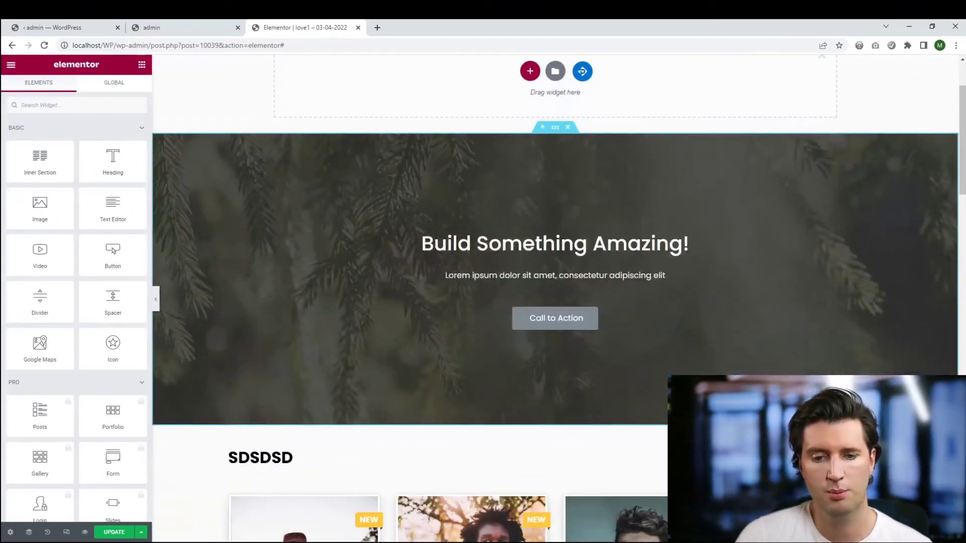
scroll(555, 299, "up", 2)
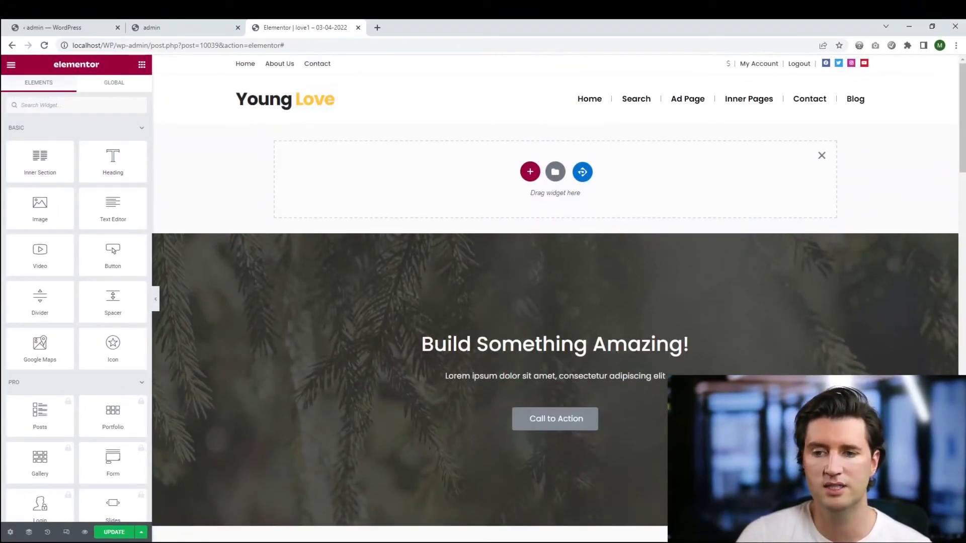
left_click(568, 119)
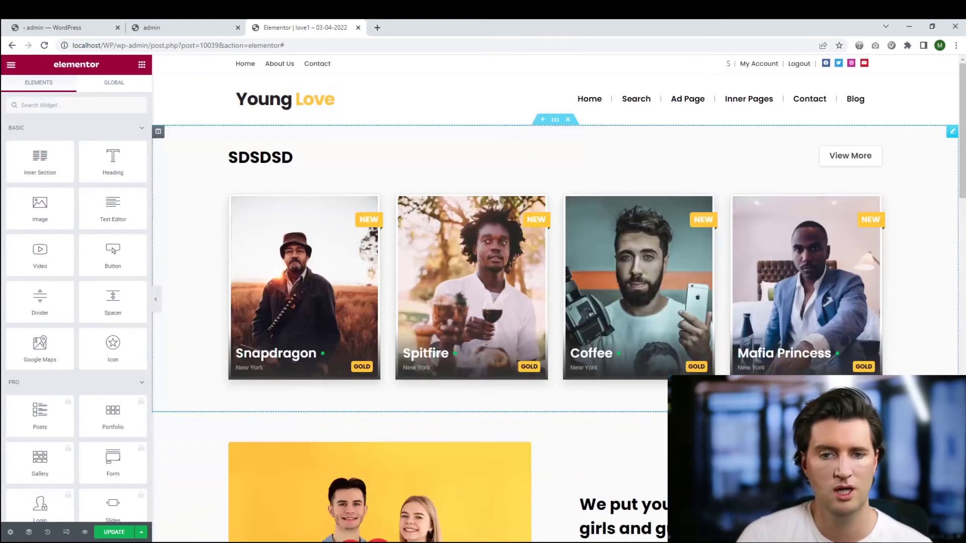
Step: Insert a pre-made Text + Image section with the forest road photo above the listings, review it and undo the insertion
left_click(542, 119)
left_click(582, 171)
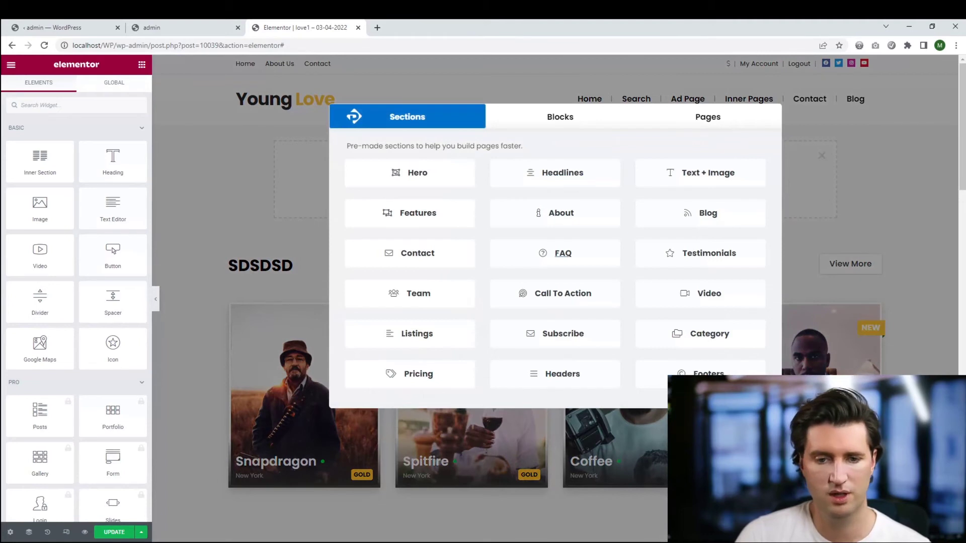
left_click(707, 173)
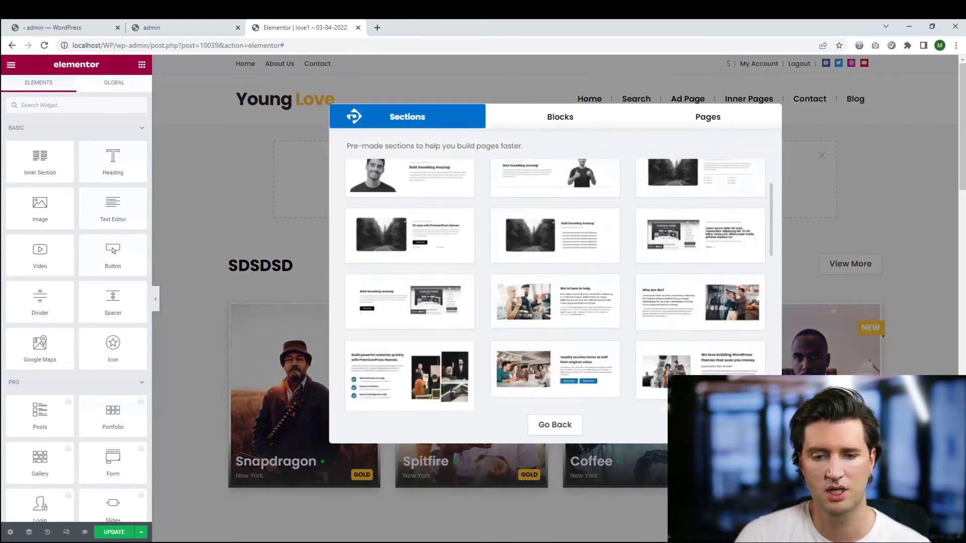
scroll(555, 282, "down", 1)
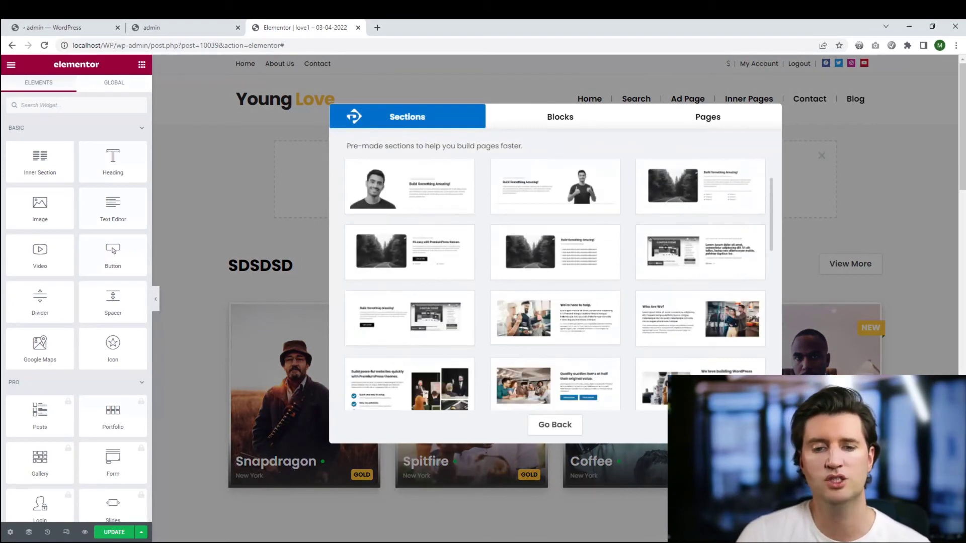
scroll(555, 283, "up", 1)
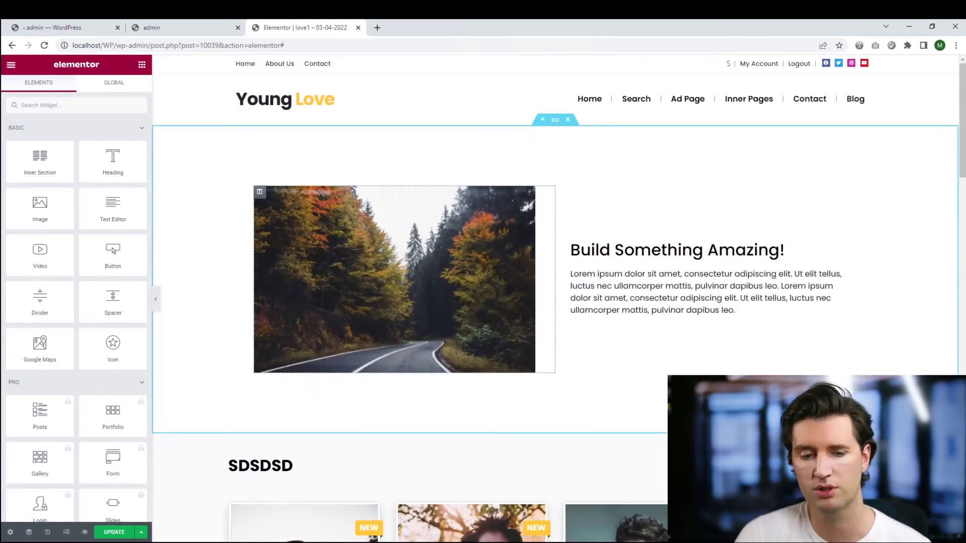
scroll(472, 299, "down", 6)
scroll(472, 298, "up", 6)
key("ctrl+z")
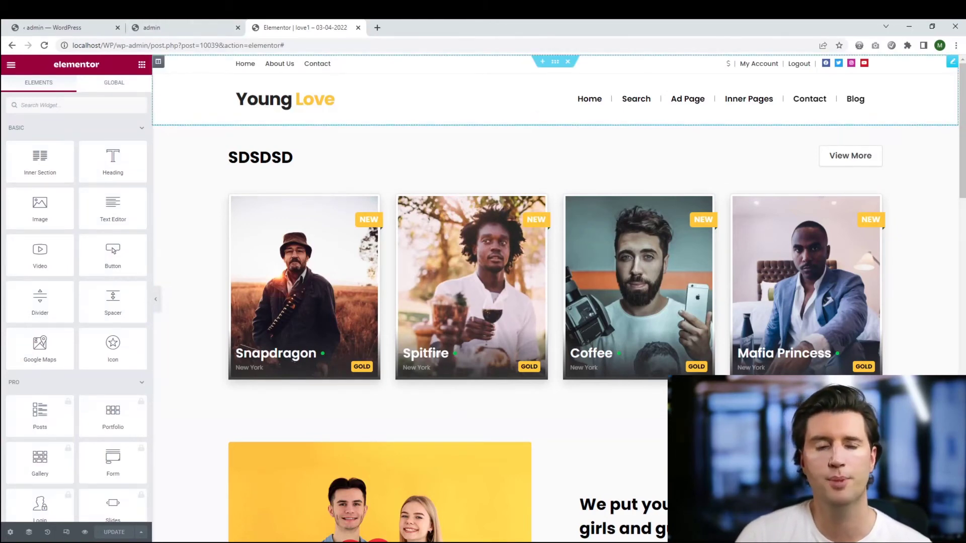
Step: Switch to the live site, go to its WordPress dashboard and open the PremiumPress Site Manager
left_click(192, 28)
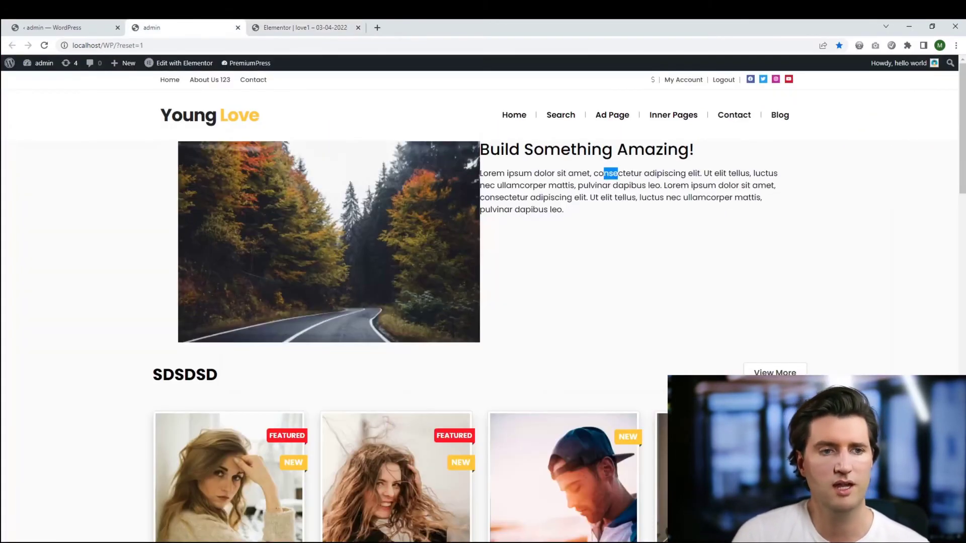
mouse_move(44, 63)
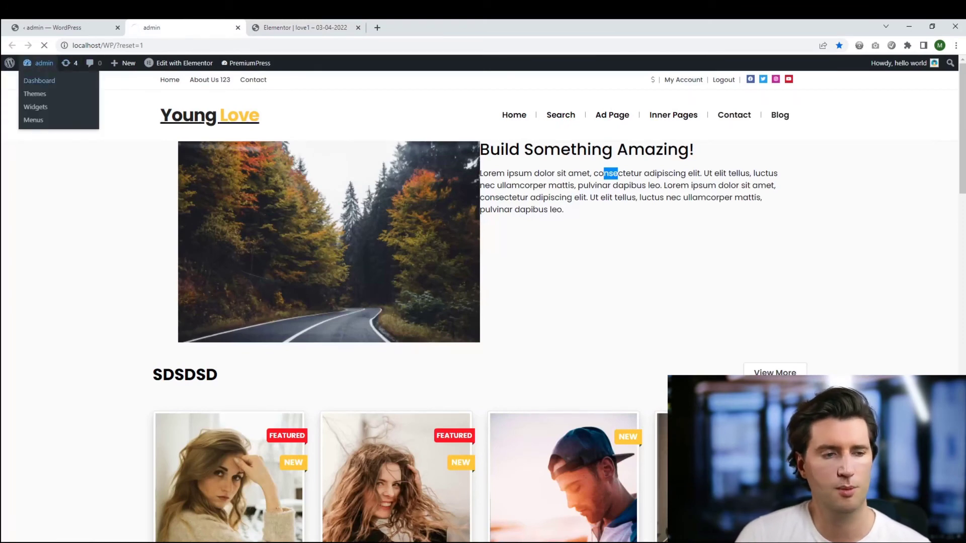
left_click(34, 81)
left_click(41, 139)
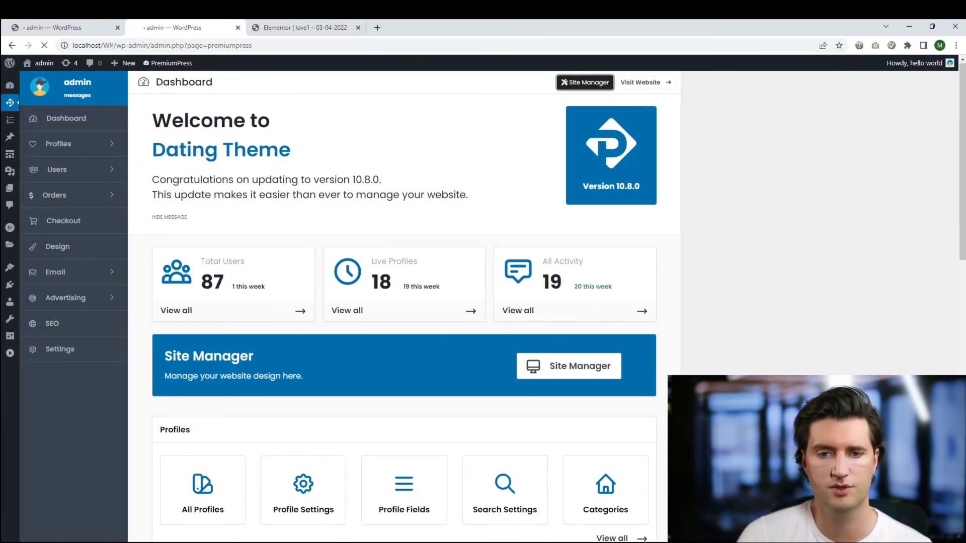
left_click(585, 82)
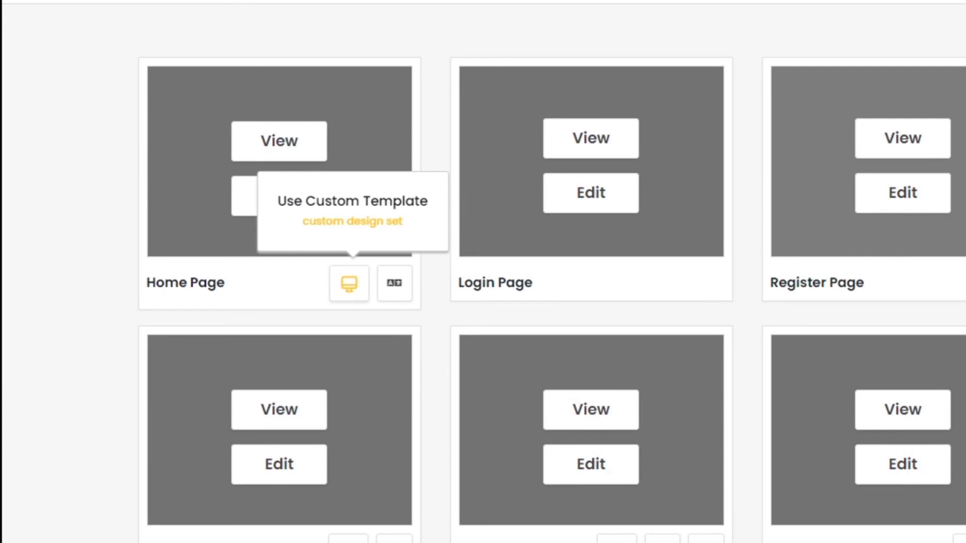
Step: Remove the love1 – 03-04-2022 custom template from the Home Page and save the template settings
left_click(349, 283)
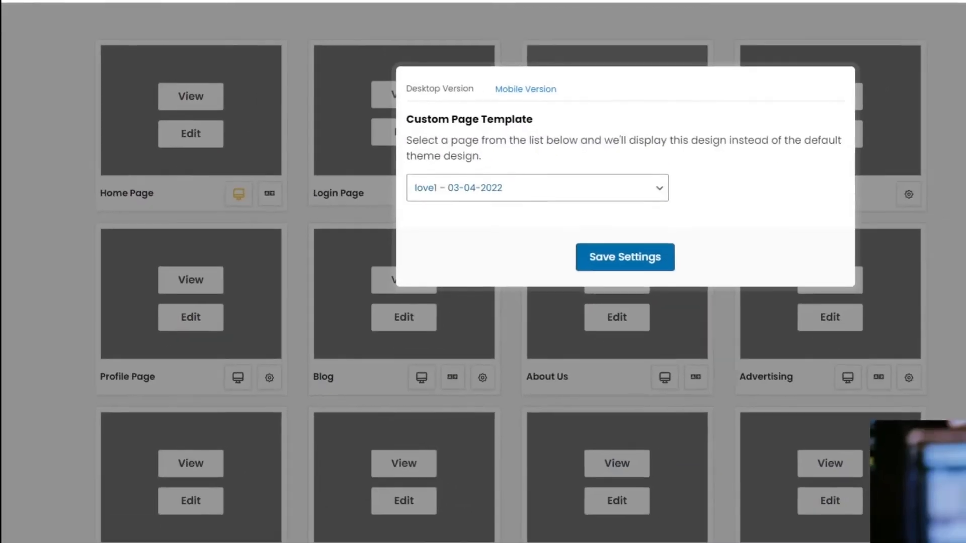
left_click(537, 188)
left_click(537, 210)
left_click(624, 256)
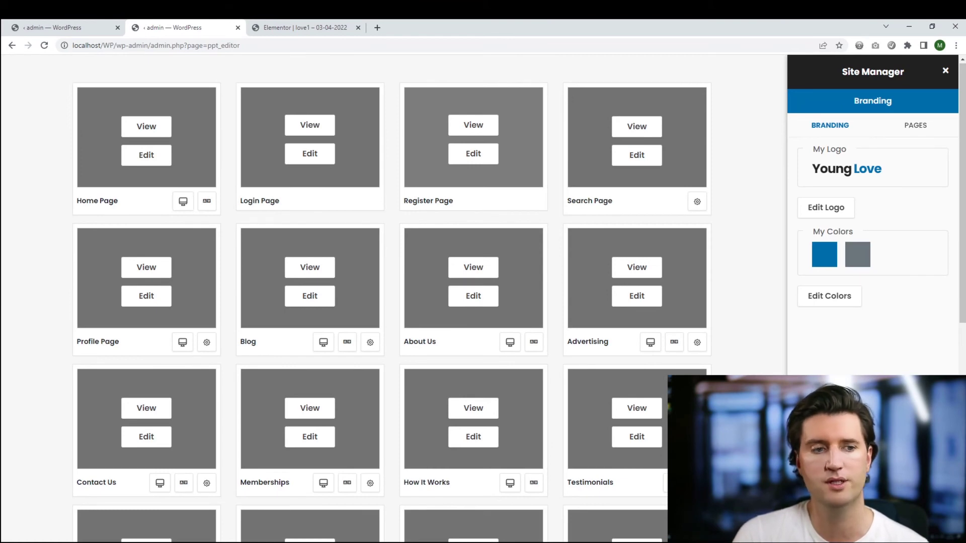
Step: View the Home Page from the Site Manager and look over its hero and featured profiles
left_click(146, 126)
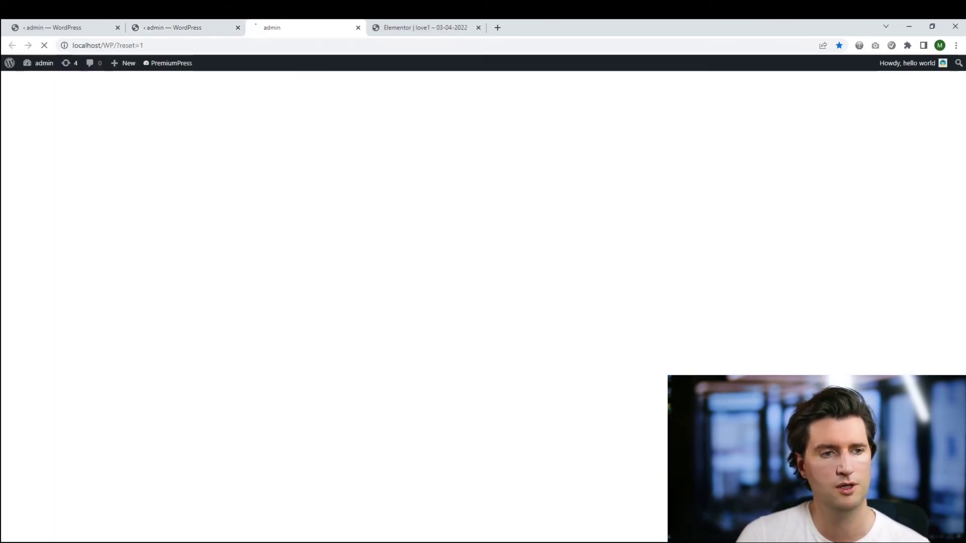
scroll(483, 302, "down", 2)
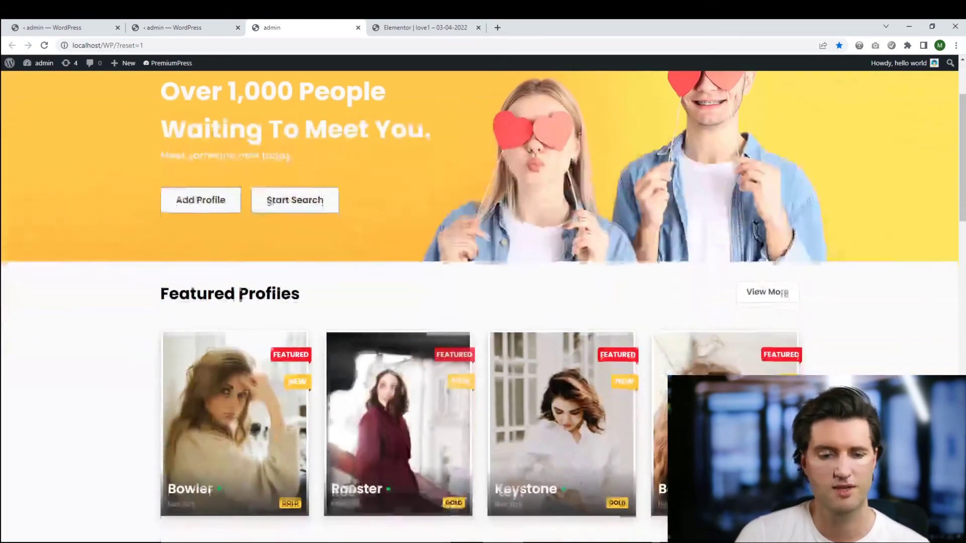
scroll(483, 302, "up", 2)
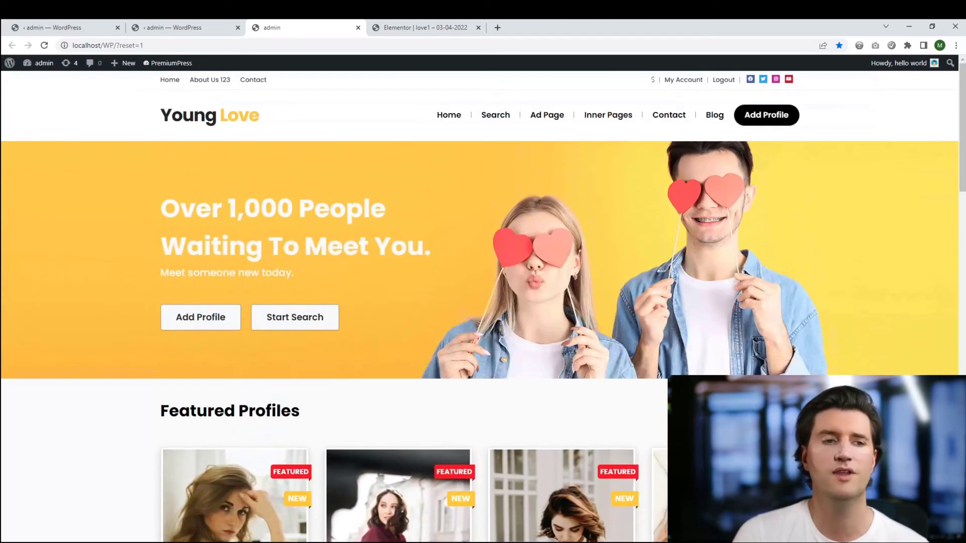
Step: Go back to the WordPress admin, open the PremiumPress Design page and browse the ready-made designs
key("ctrl+shift+Tab")
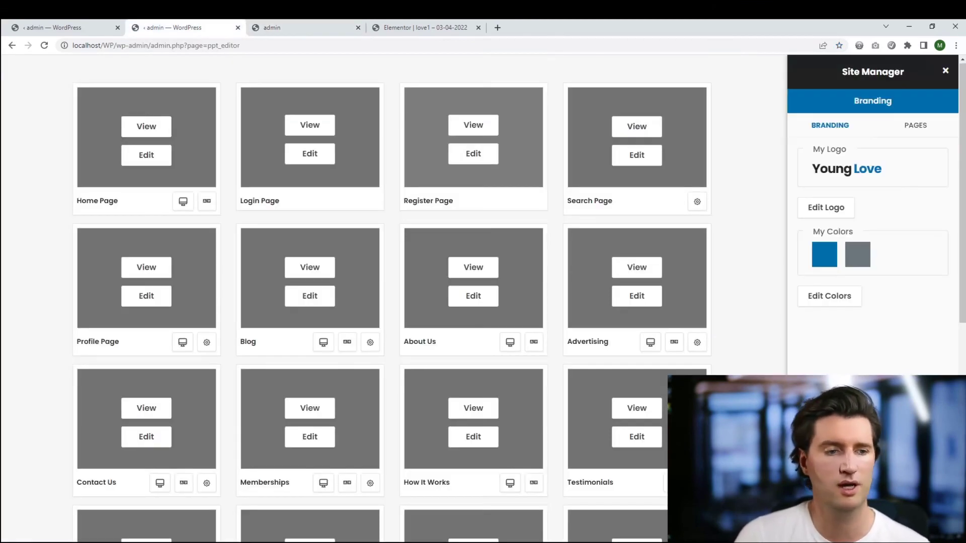
left_click_drag(240, 46, 151, 45)
key("BackSpace")
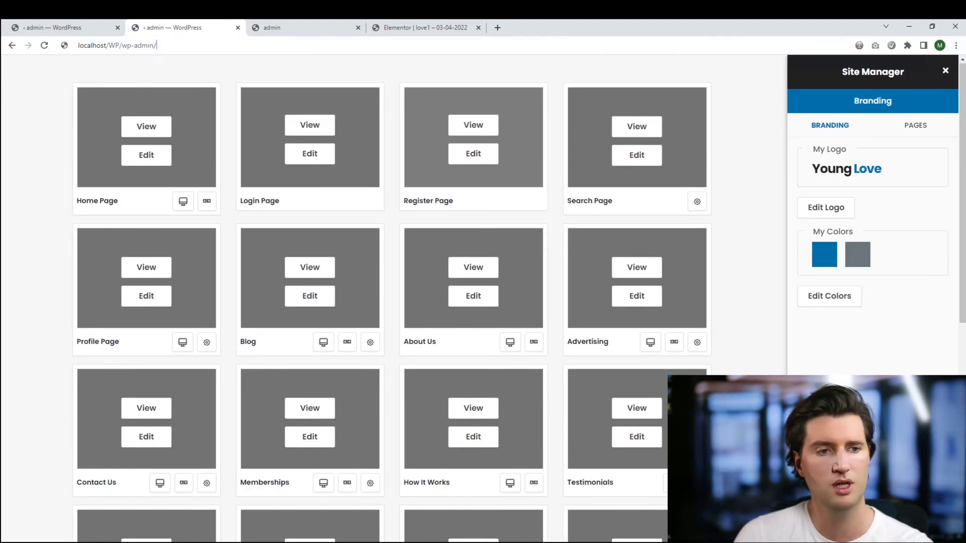
key("Return")
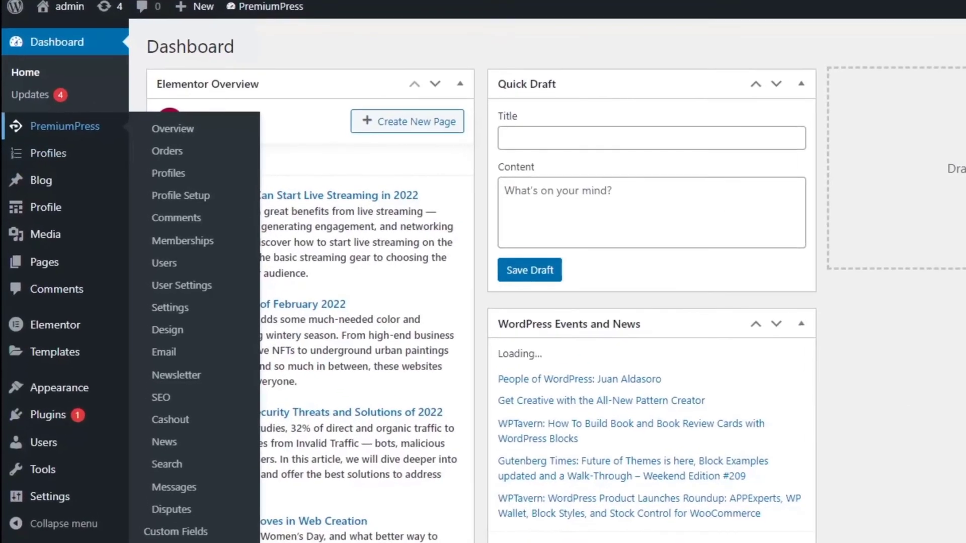
left_click(46, 135)
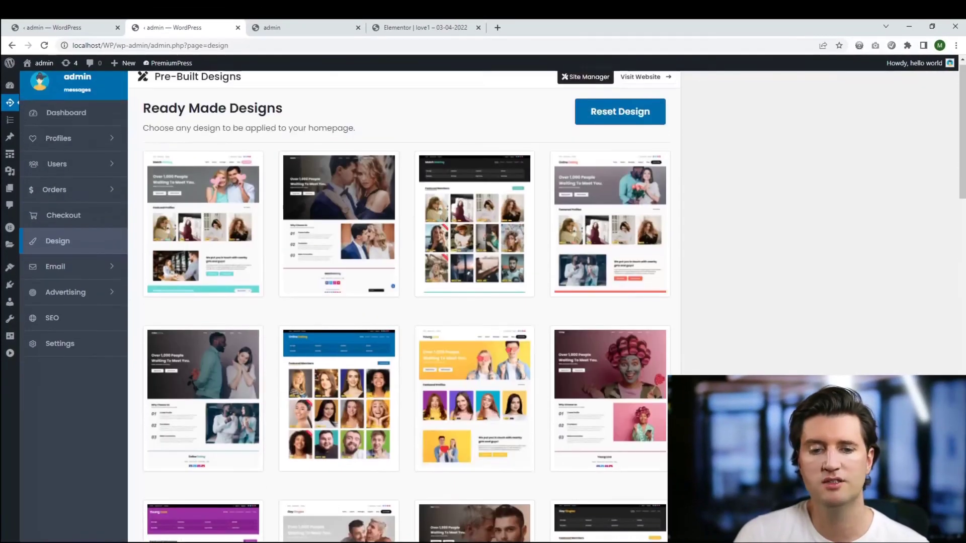
scroll(402, 301, "down", 4)
scroll(338, 322, "down", 2)
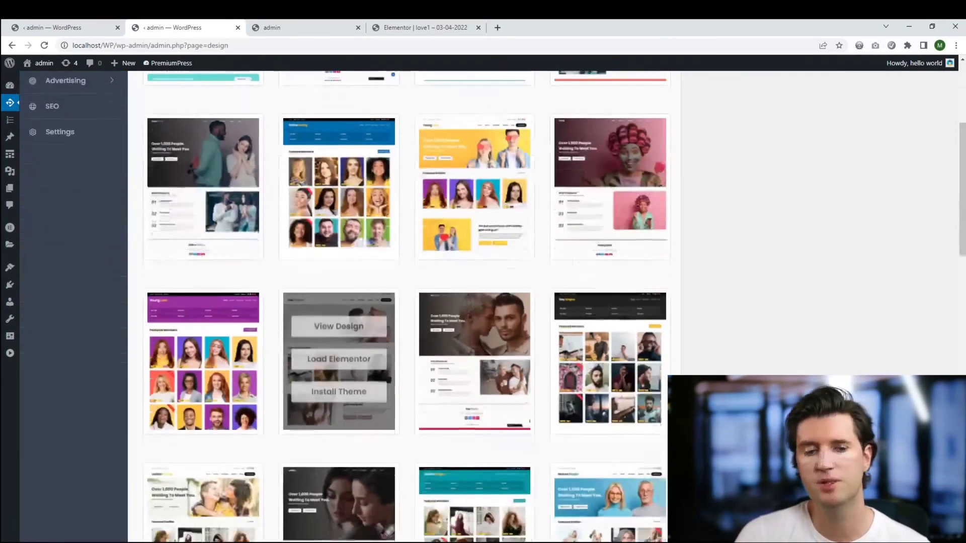
scroll(339, 321, "up", 2)
Step: Preview the blue Online Dating design, look through its page and close the preview
left_click(339, 267)
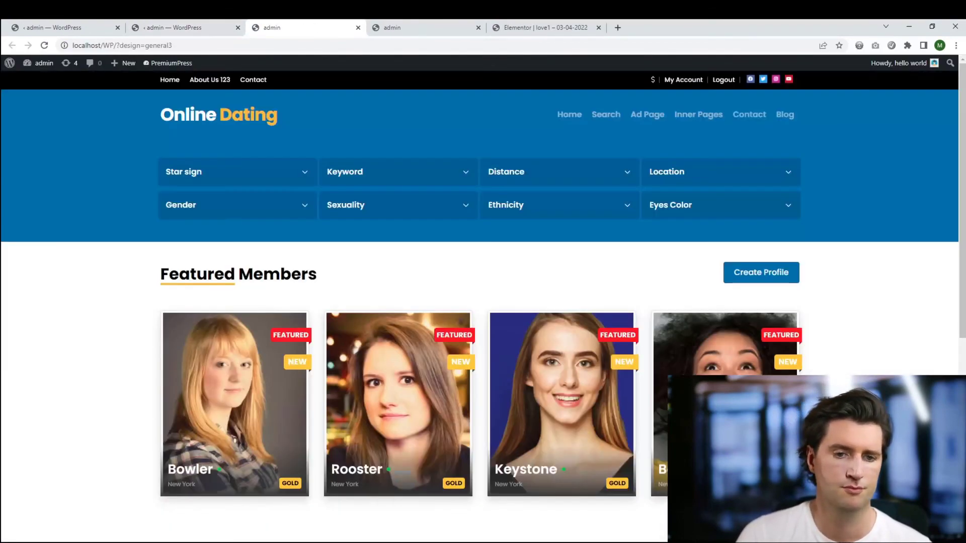
scroll(482, 302, "down", 2)
scroll(483, 302, "up", 2)
scroll(483, 301, "down", 2)
scroll(483, 302, "up", 2)
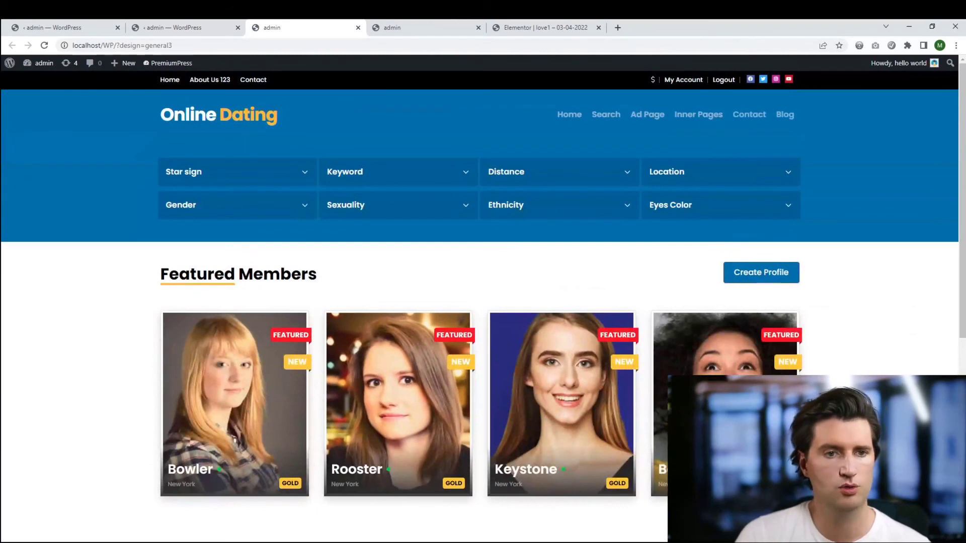
left_click(357, 27)
Step: Install the blue Online Dating design as the site's theme and review the resulting home page
left_click(339, 332)
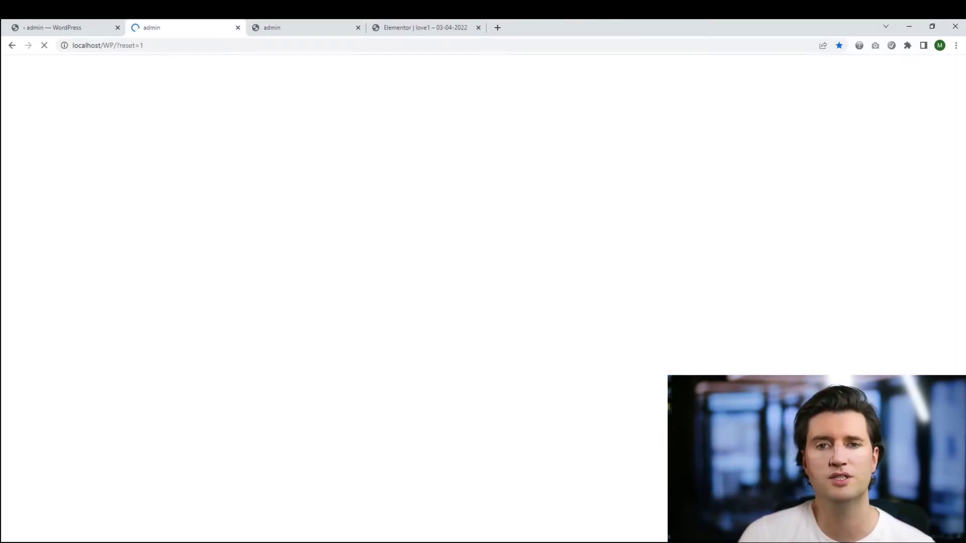
scroll(479, 306, "down", 2)
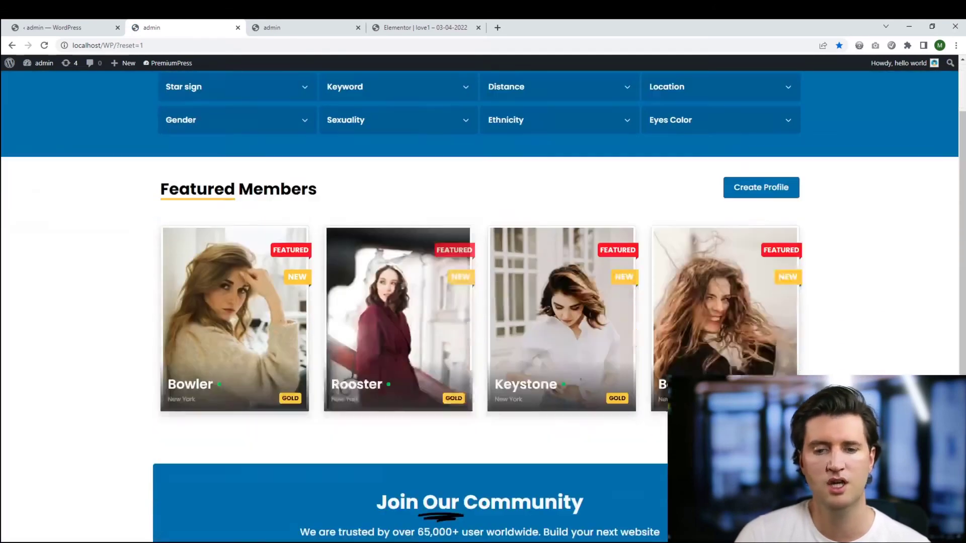
scroll(479, 306, "up", 2)
scroll(479, 306, "down", 1)
scroll(483, 302, "up", 1)
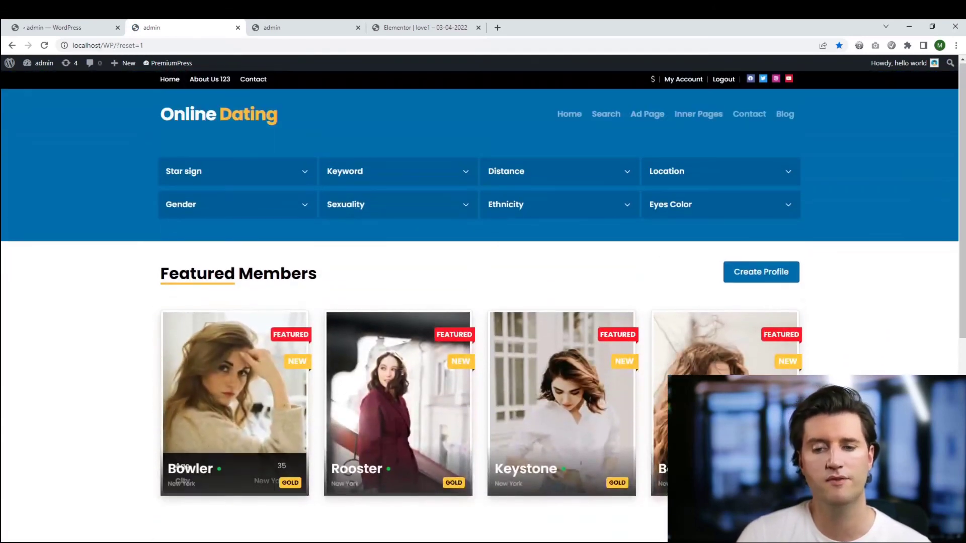